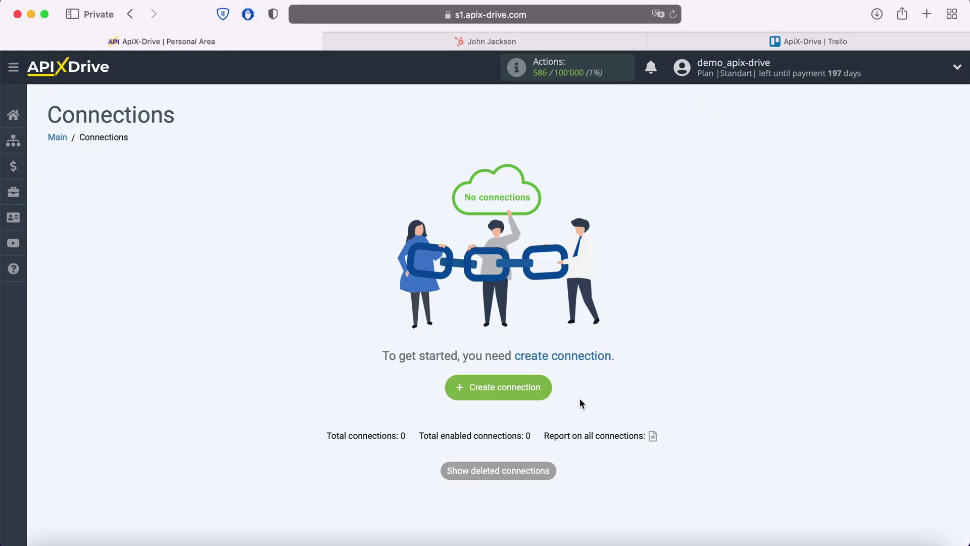
Create a new connection with Hubspot as the data source system
click(547, 395)
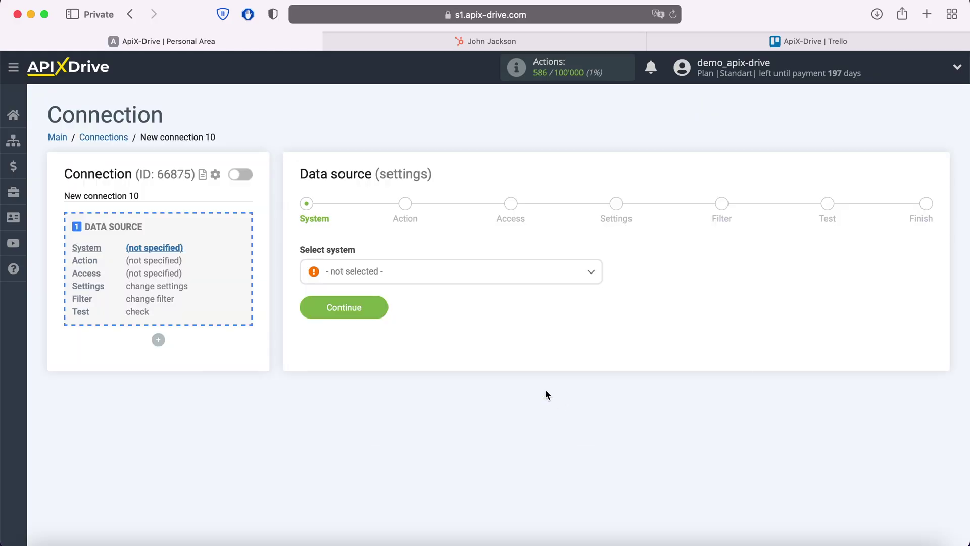
click(438, 283)
scroll(442, 366, down, 10)
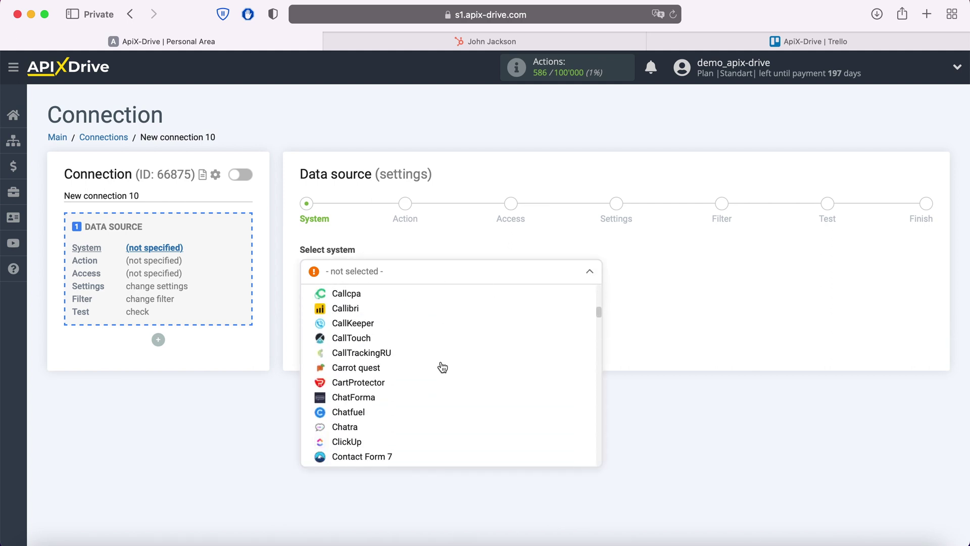
scroll(443, 367, down, 15)
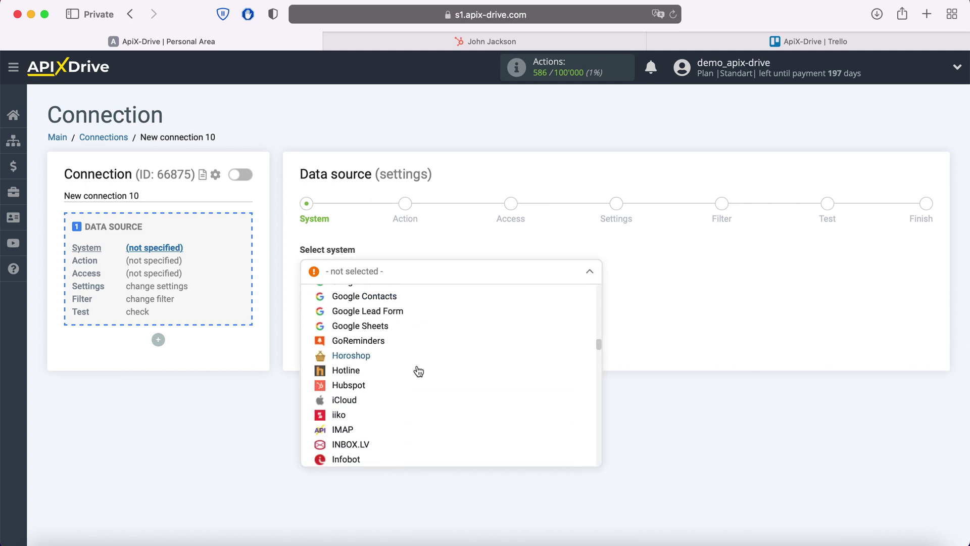
click(362, 386)
click(374, 309)
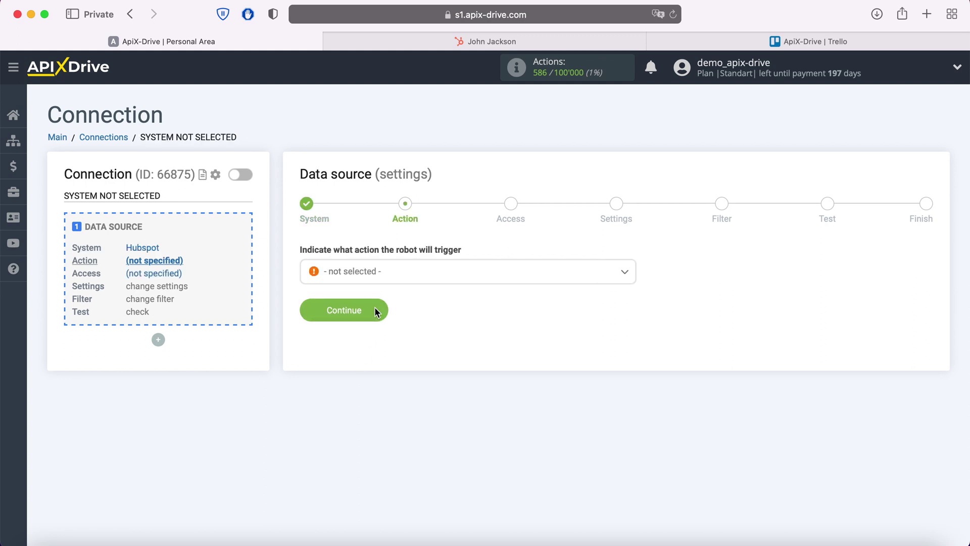
Set the Hubspot trigger to Get Contacts (new) and start connecting a Hubspot account
click(389, 281)
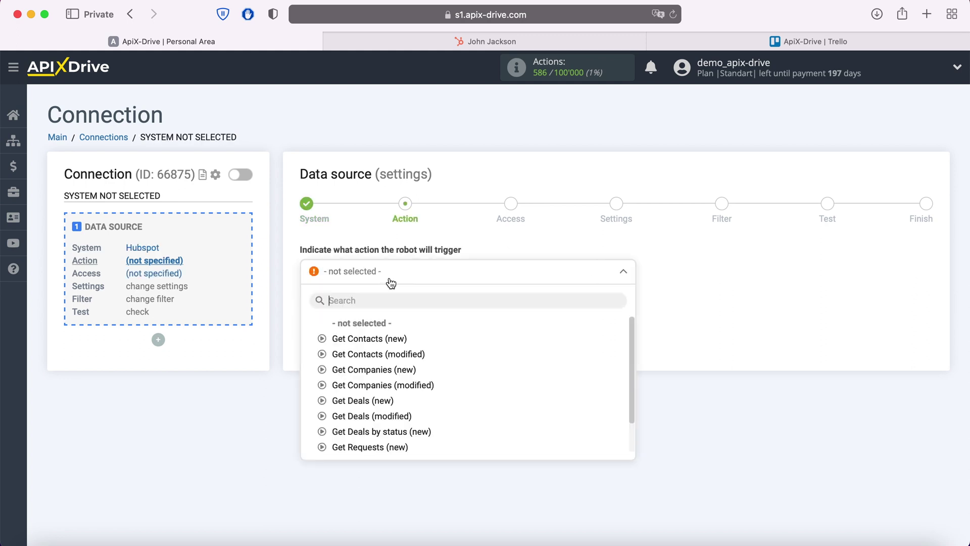
click(387, 338)
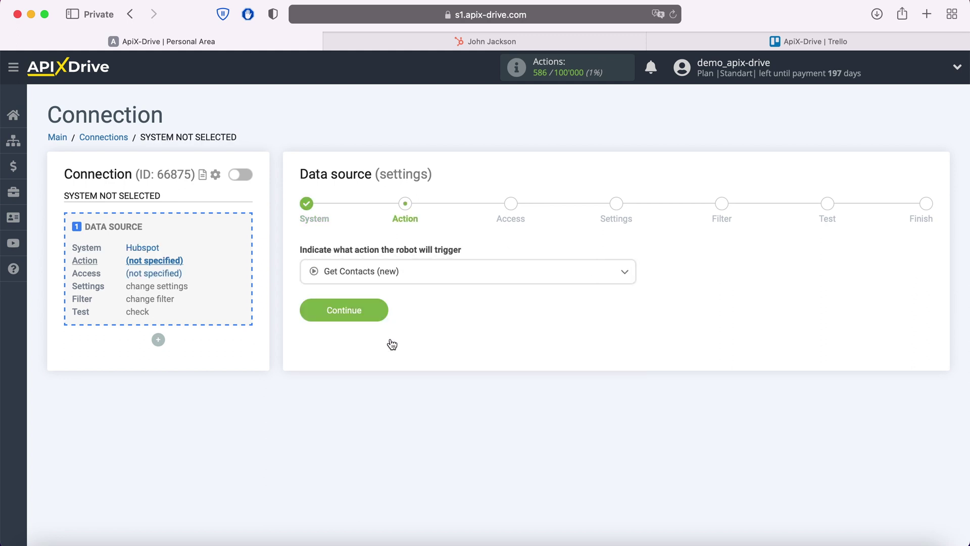
click(379, 308)
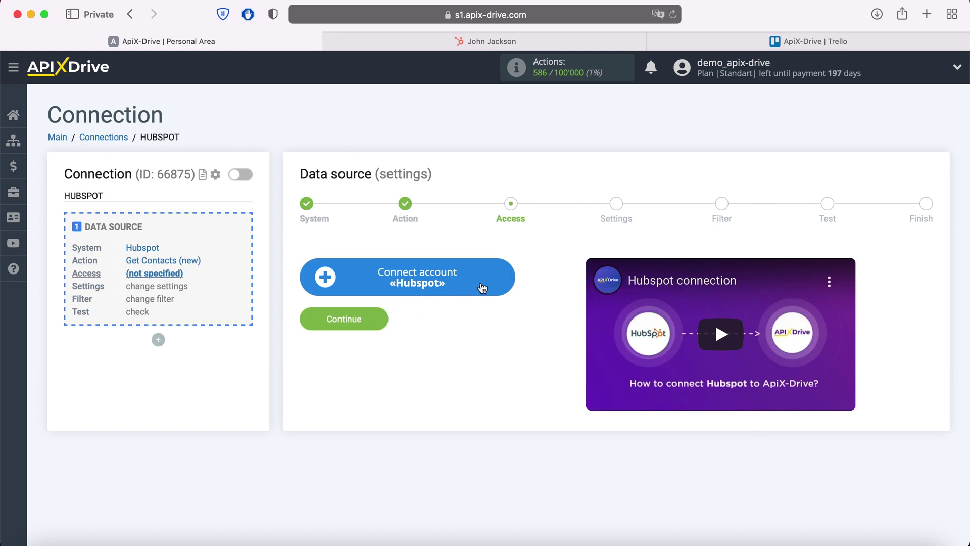
click(505, 278)
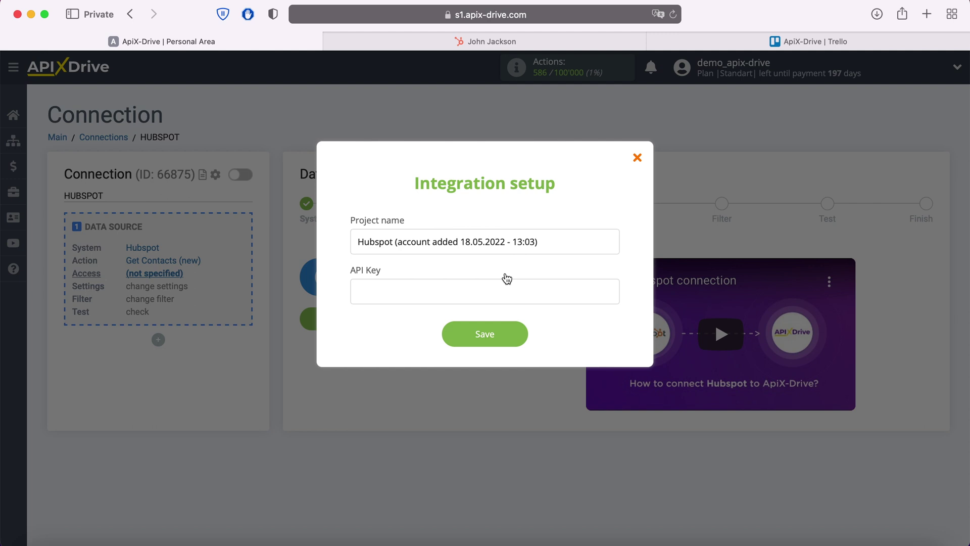
In HubSpot, go to the API Key page under Settings > Integrations
click(520, 40)
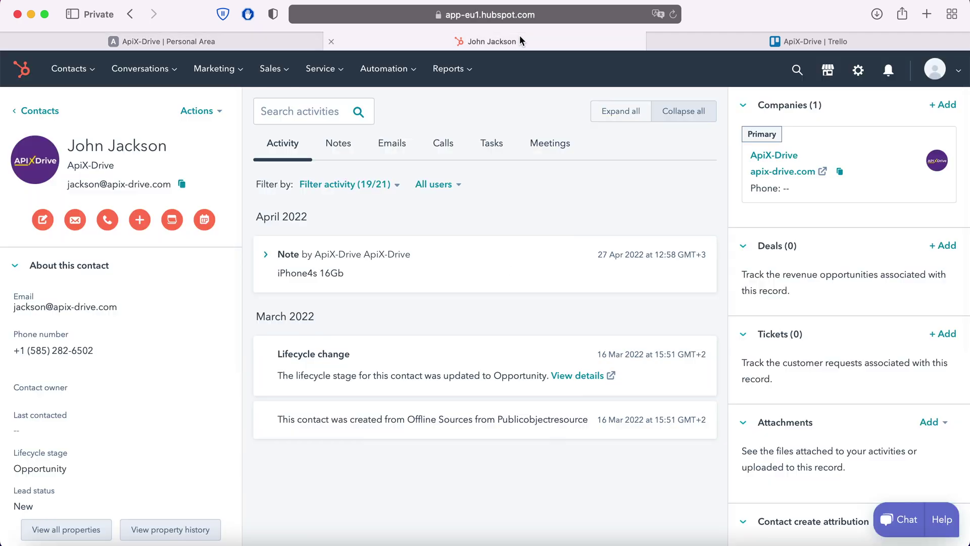
click(935, 71)
click(890, 147)
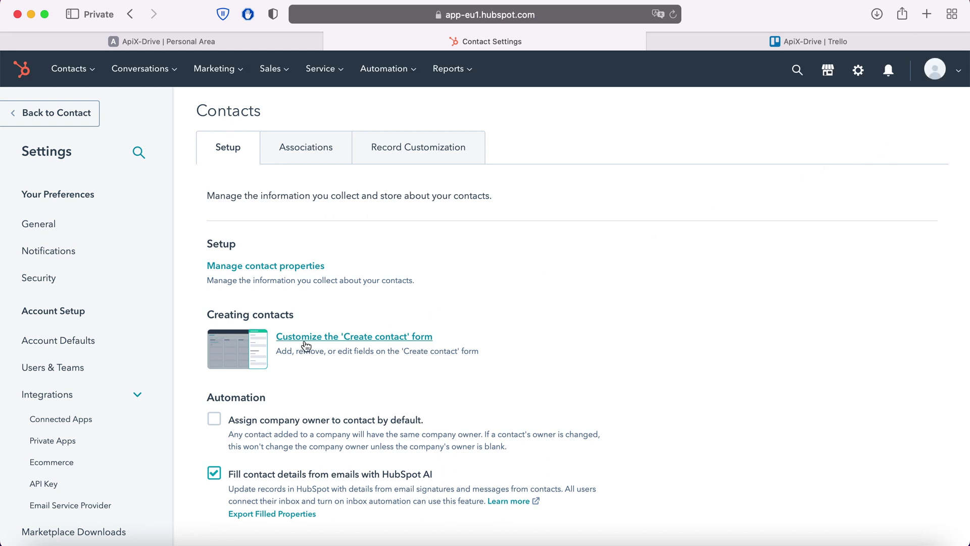
click(58, 484)
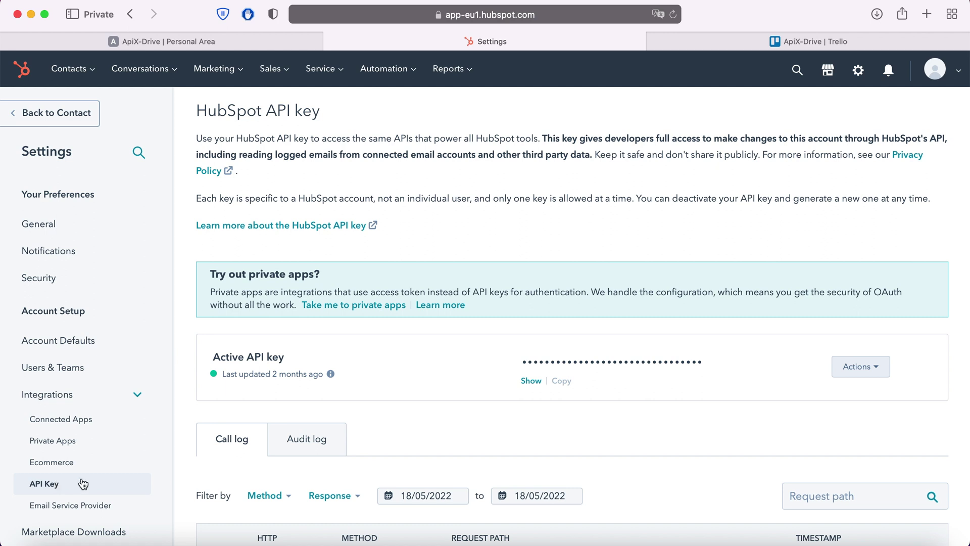
Reveal the active HubSpot API key and copy it
click(528, 382)
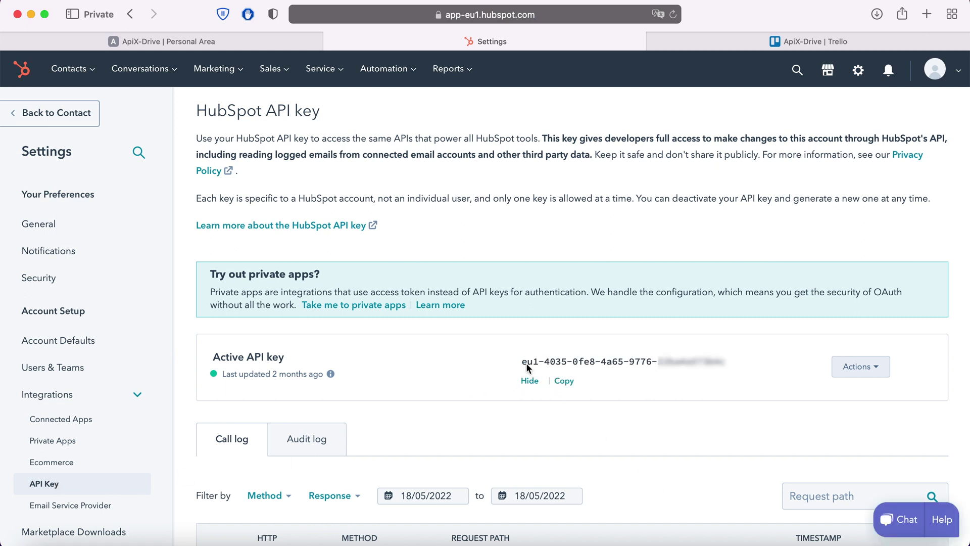
drag(522, 362, 712, 366)
right_click(712, 367)
click(727, 348)
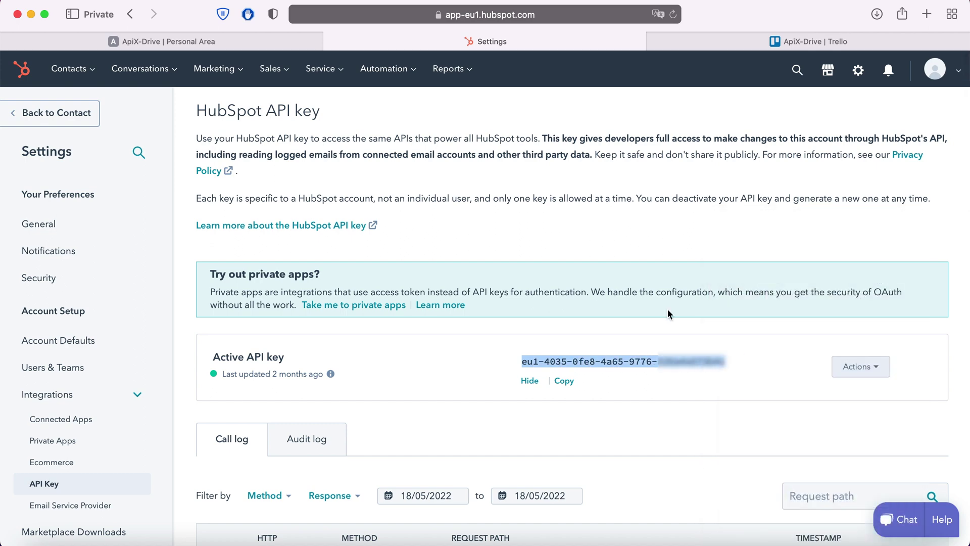
Save the Hubspot account with the pasted API key, select it as login, and continue
click(267, 44)
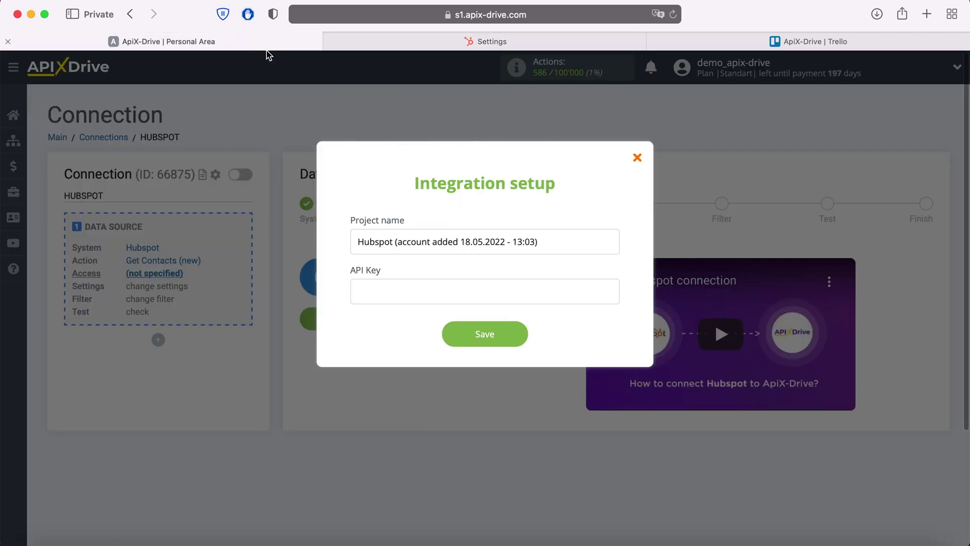
right_click(375, 286)
click(405, 326)
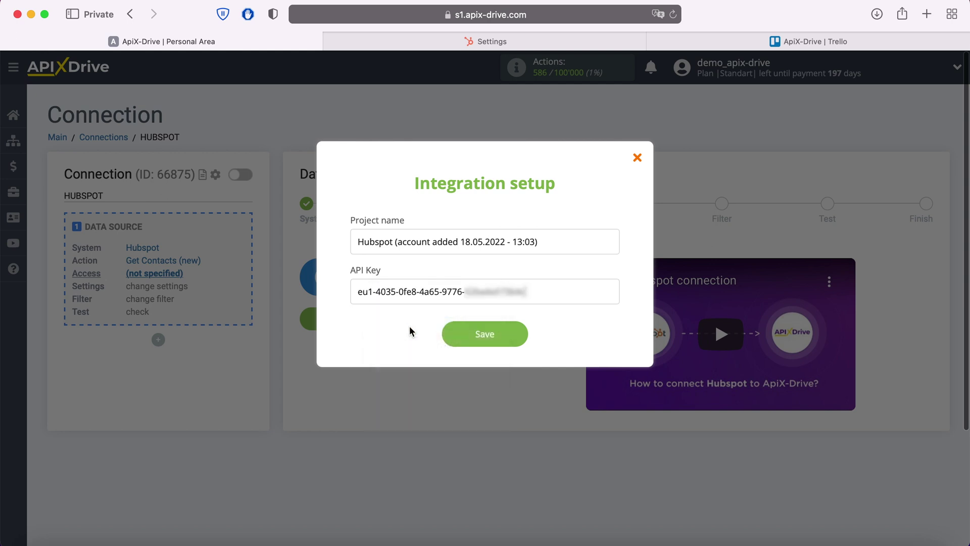
click(482, 336)
click(521, 273)
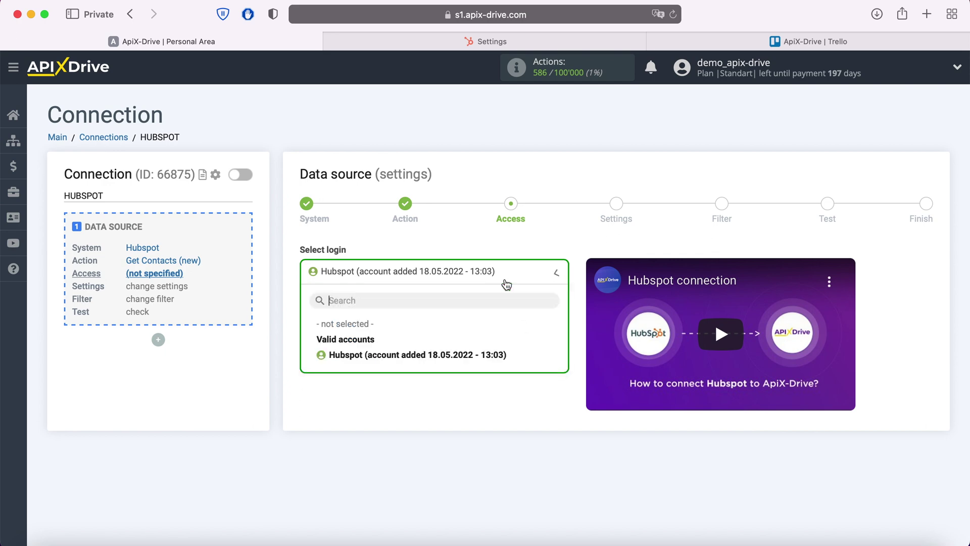
click(488, 356)
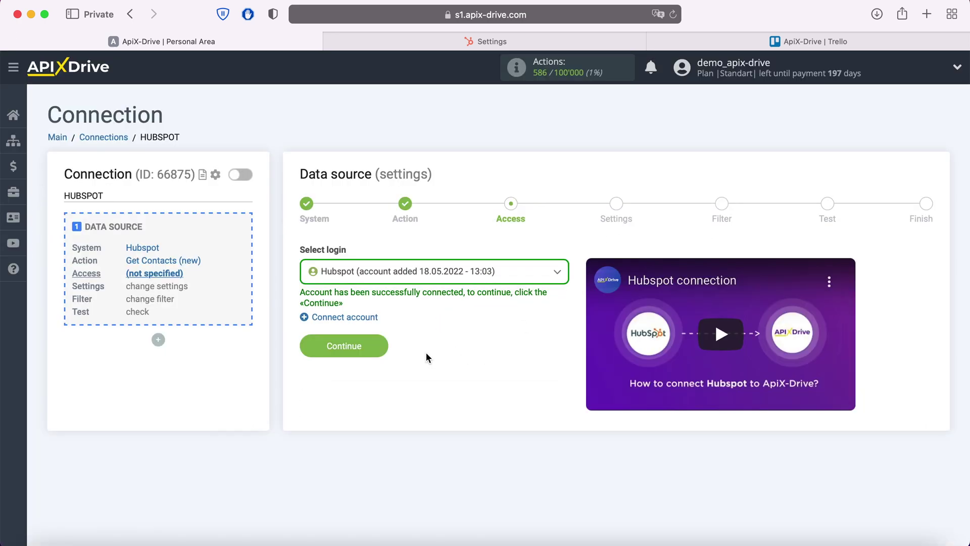
click(380, 342)
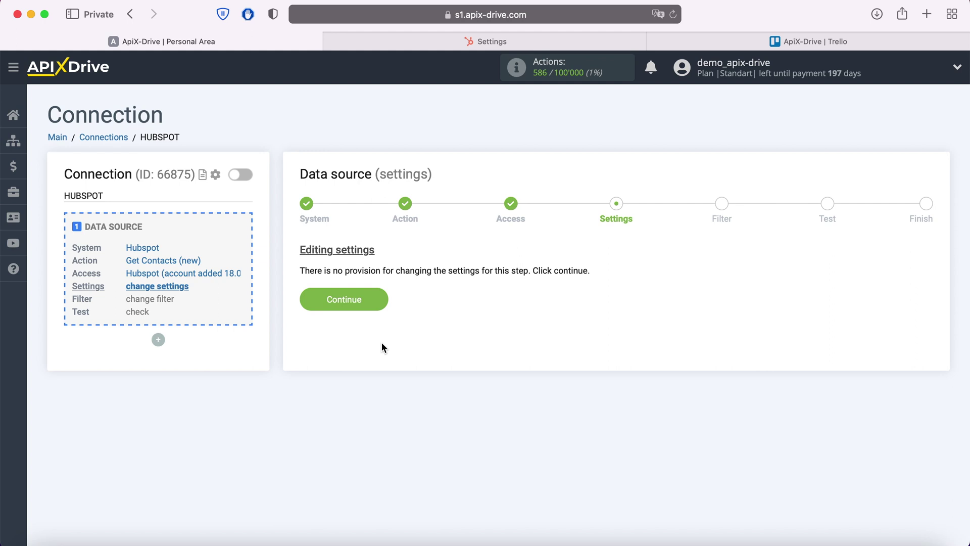
Skip Settings and Filter, review the loaded test contacts, and finish the Hubspot source setup
click(383, 300)
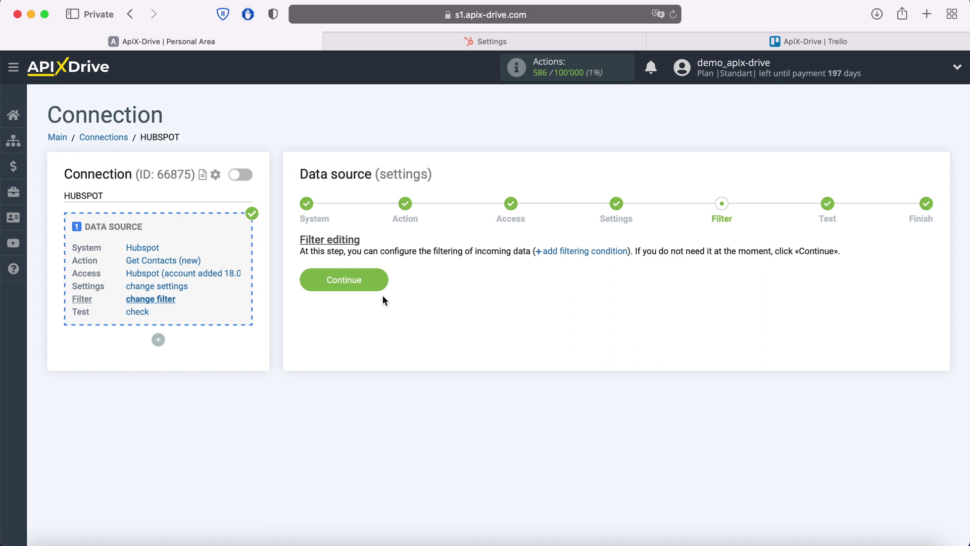
click(383, 280)
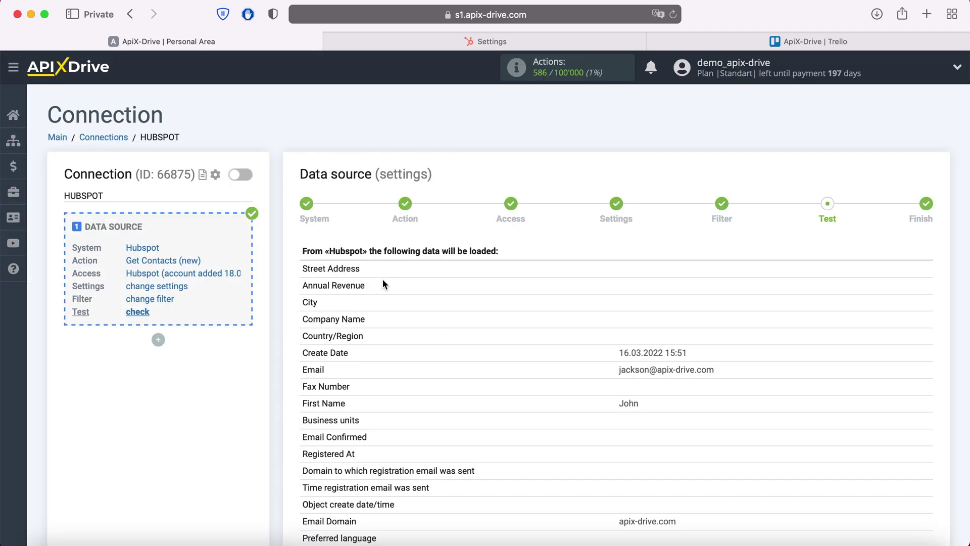
scroll(383, 279, down, 8)
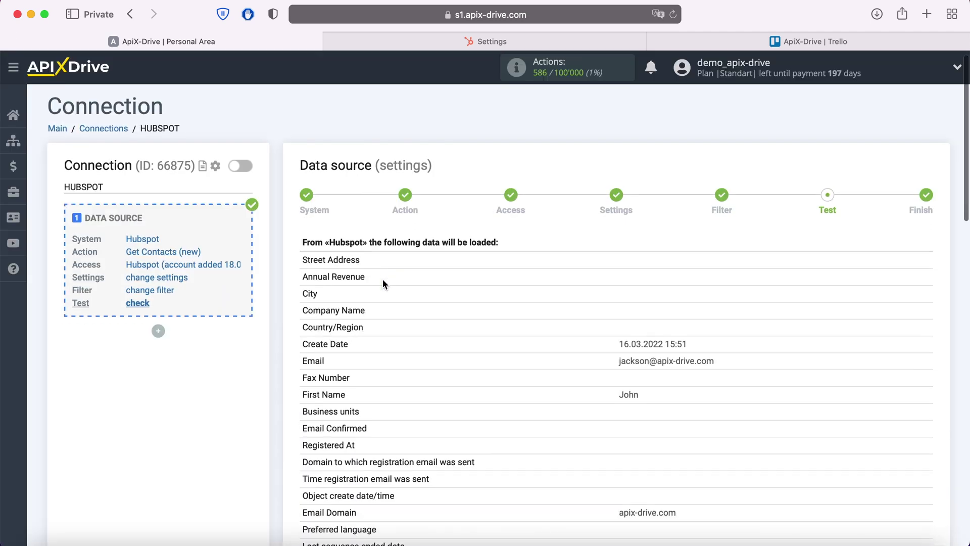
scroll(382, 283, down, 8)
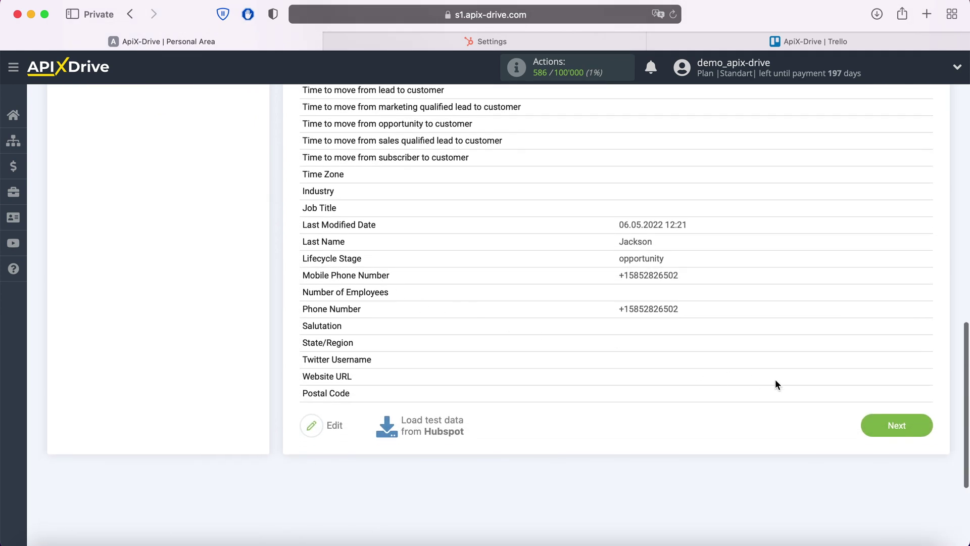
click(919, 424)
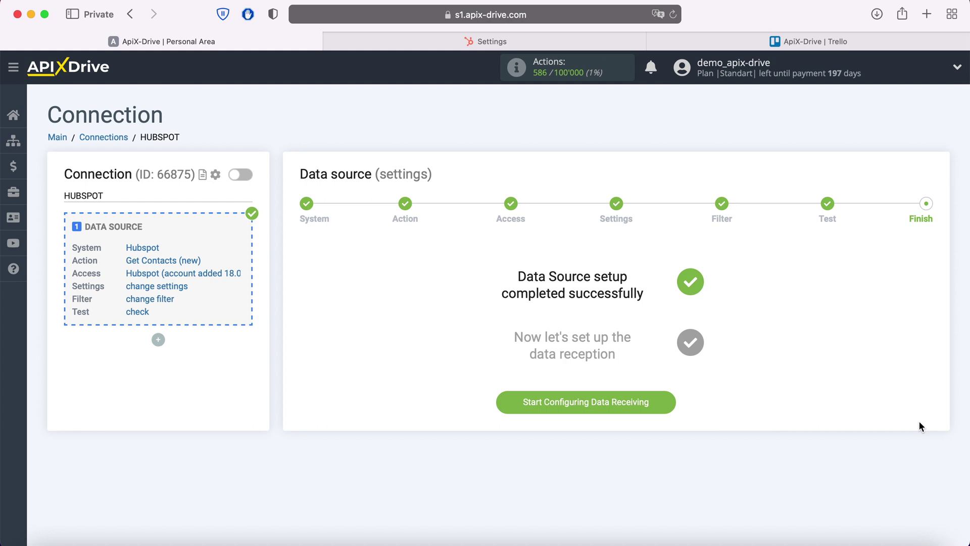
Choose Trello as the data destination system
click(665, 400)
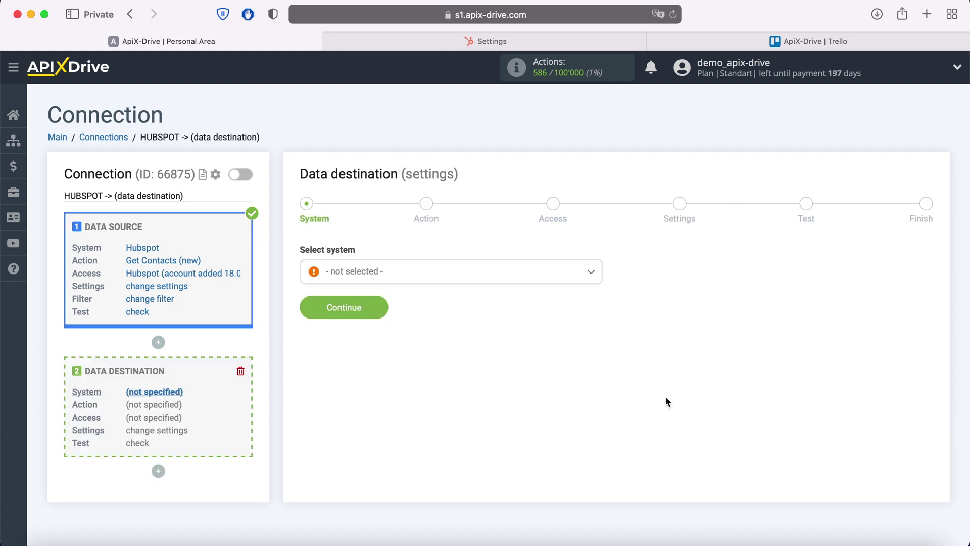
click(487, 274)
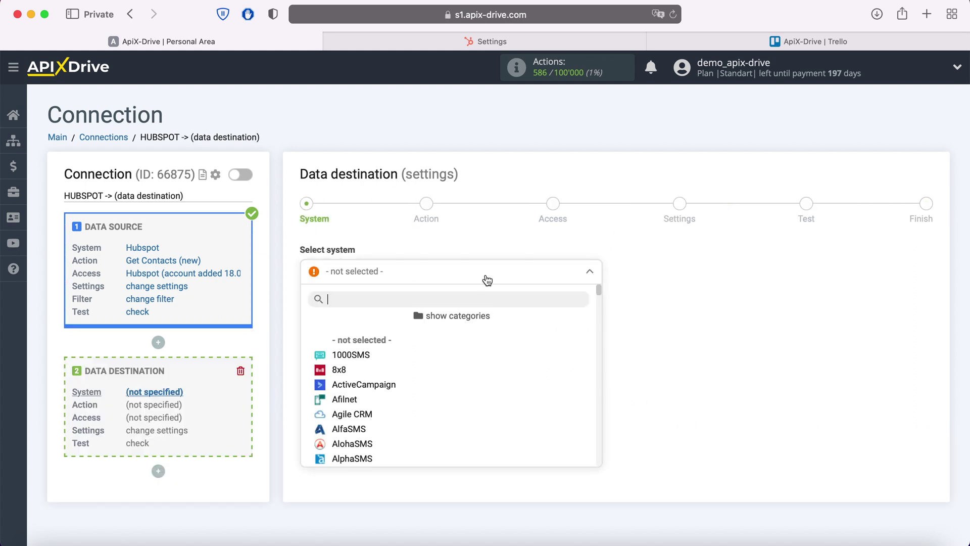
scroll(466, 365, down, 6)
scroll(466, 367, down, 15)
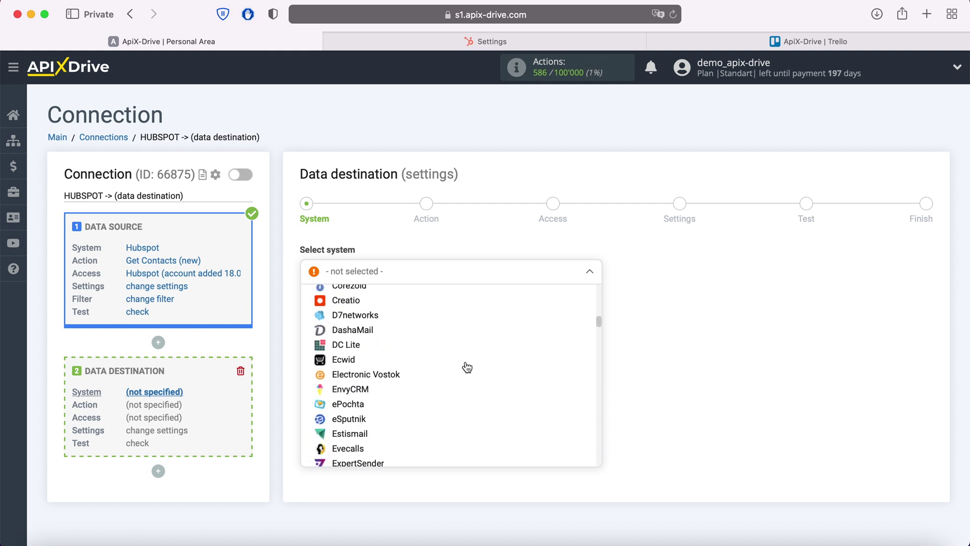
scroll(467, 367, down, 15)
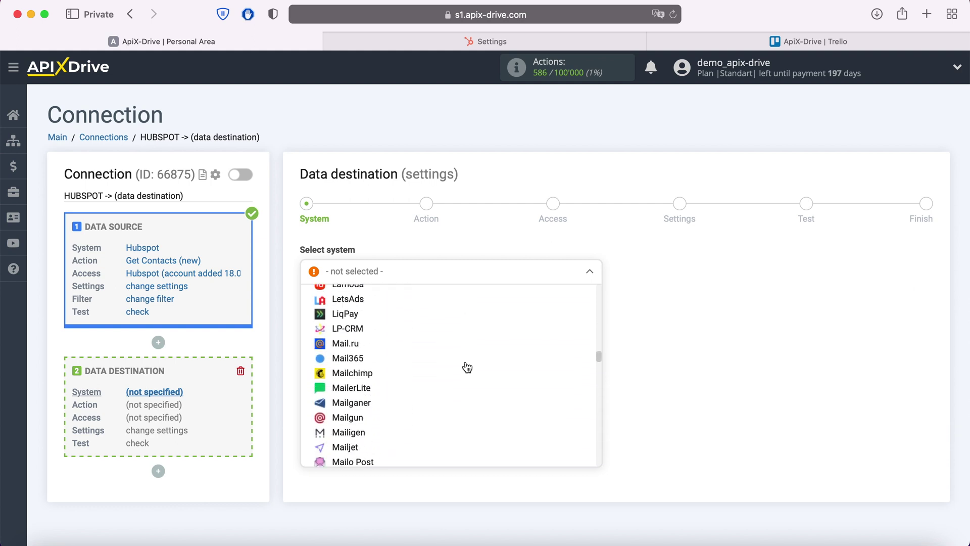
scroll(467, 367, down, 15)
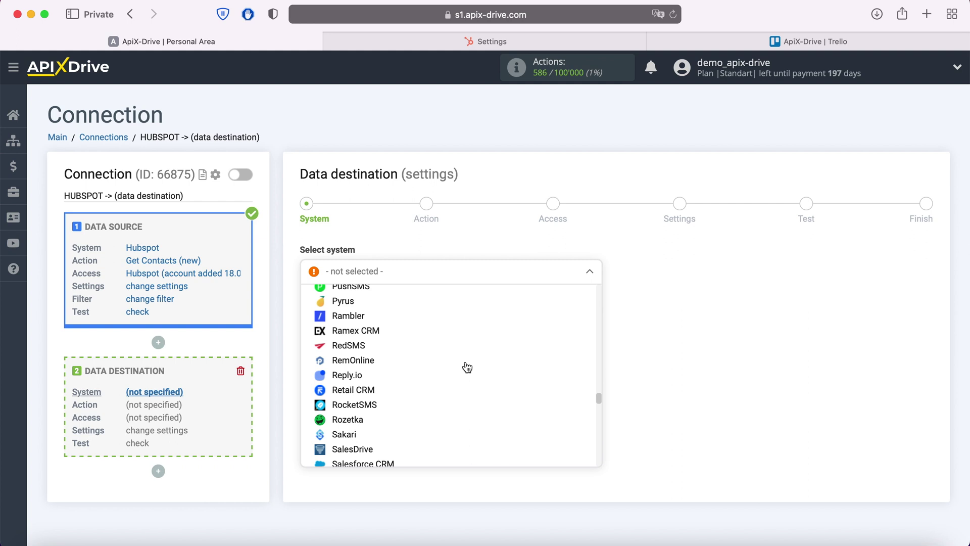
scroll(467, 368, down, 10)
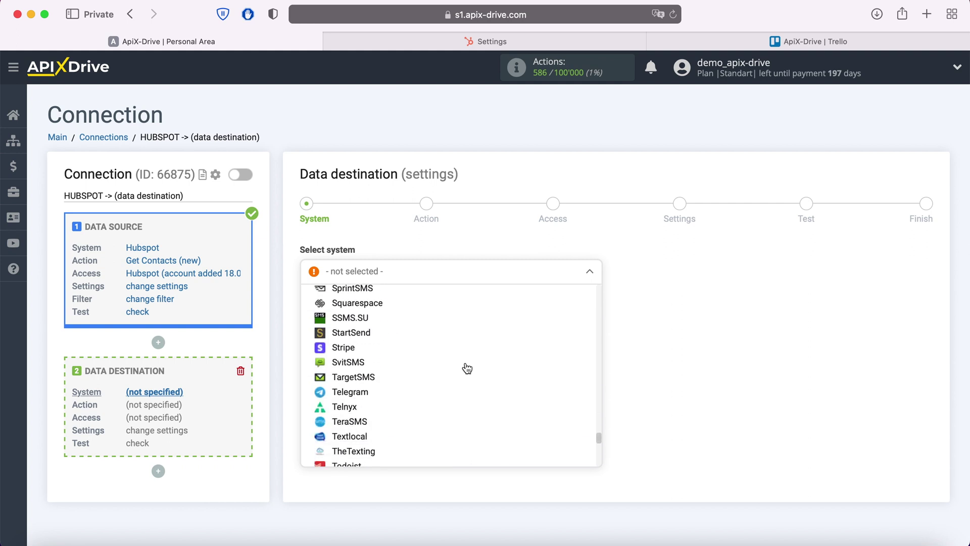
click(343, 439)
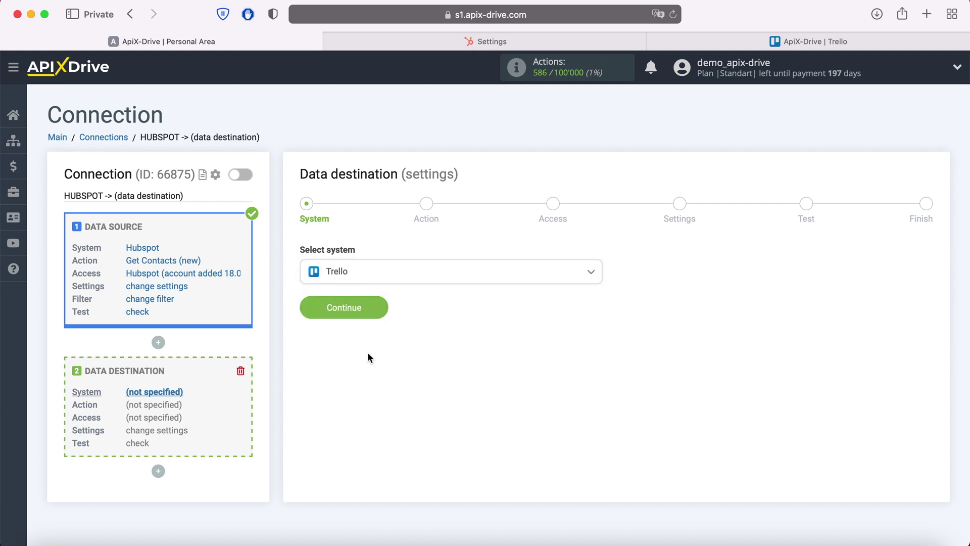
click(381, 309)
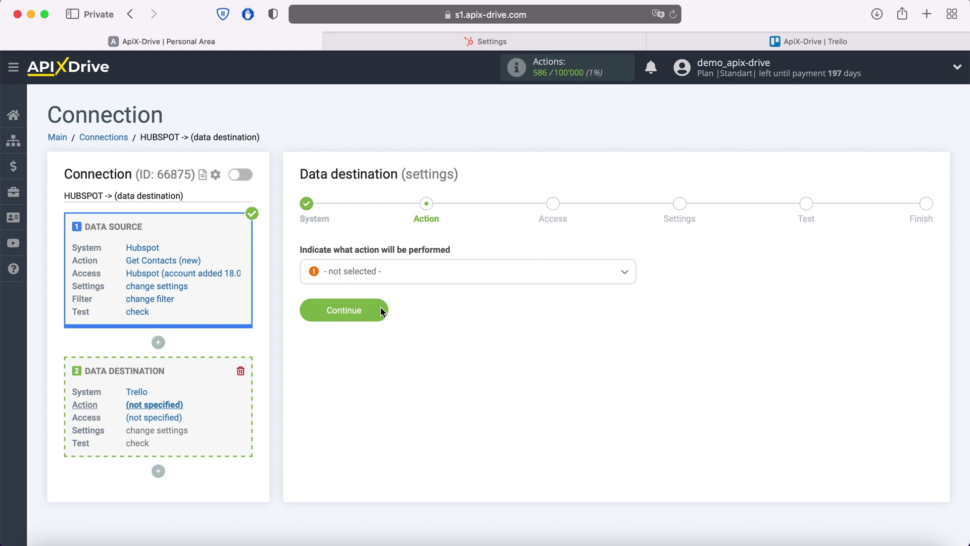
Set the Trello action to Create Card and proceed to account access
click(397, 277)
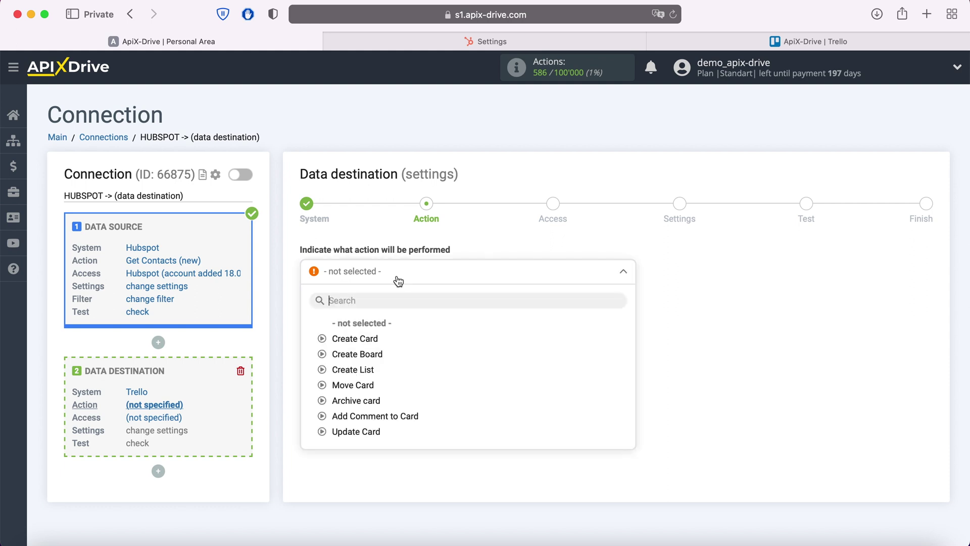
click(374, 340)
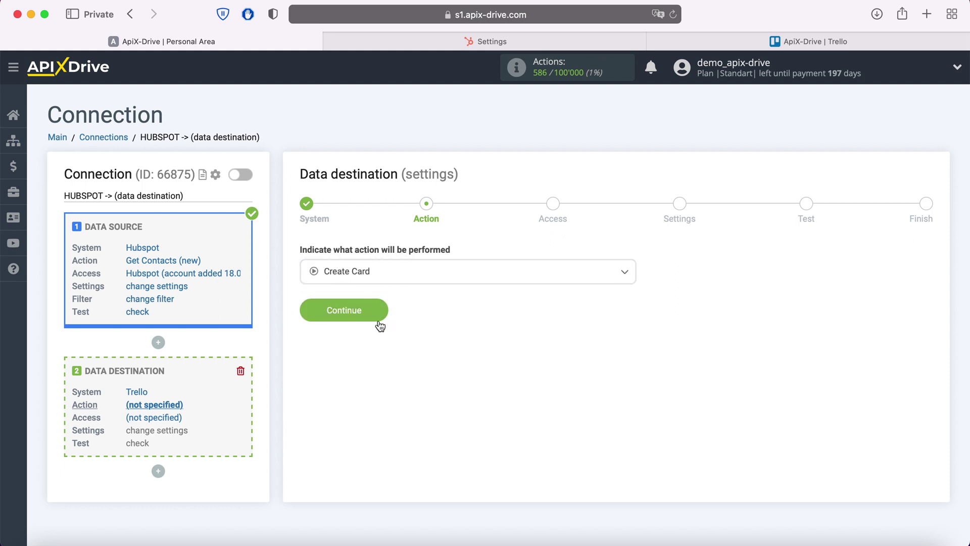
click(378, 323)
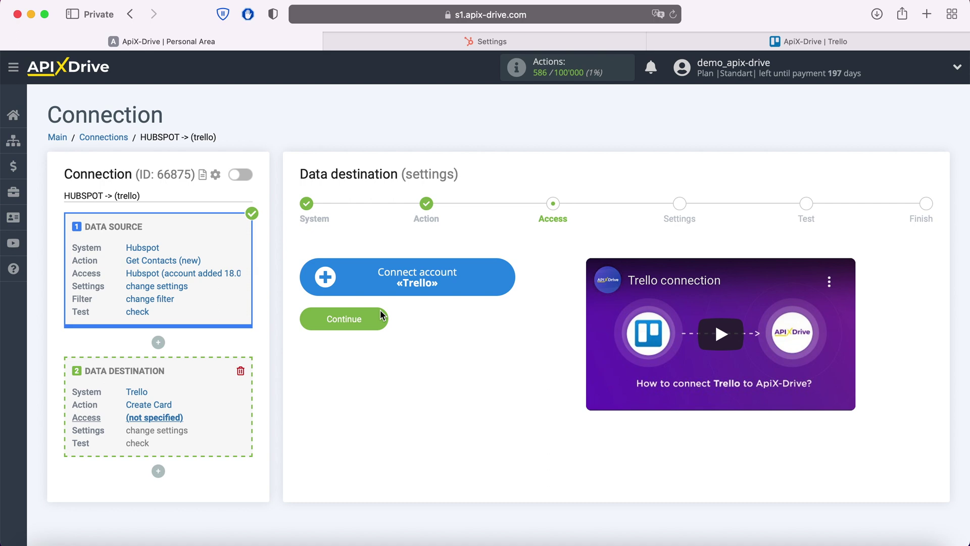
Sign in to Trello with the account email and password and allow ApiX Drive access
click(505, 281)
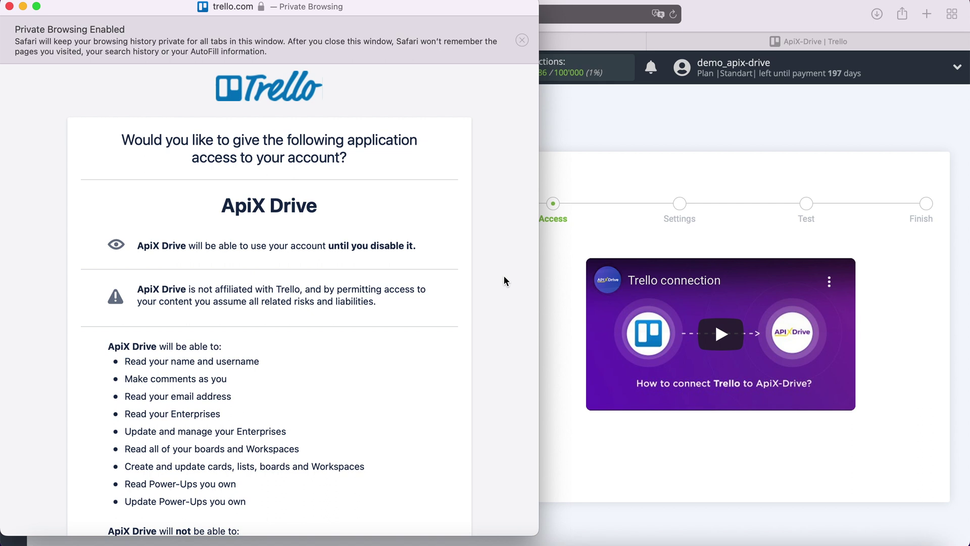
scroll(504, 281, down, 5)
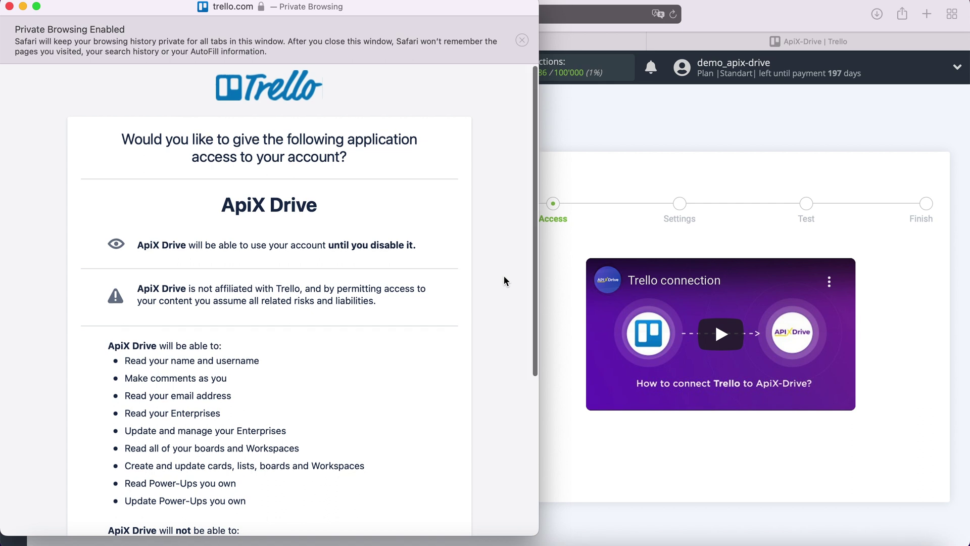
click(419, 487)
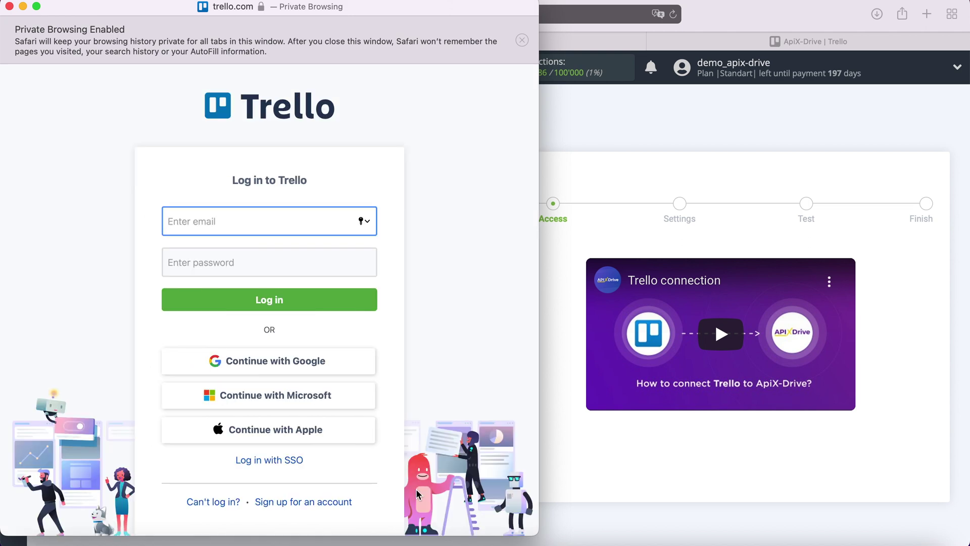
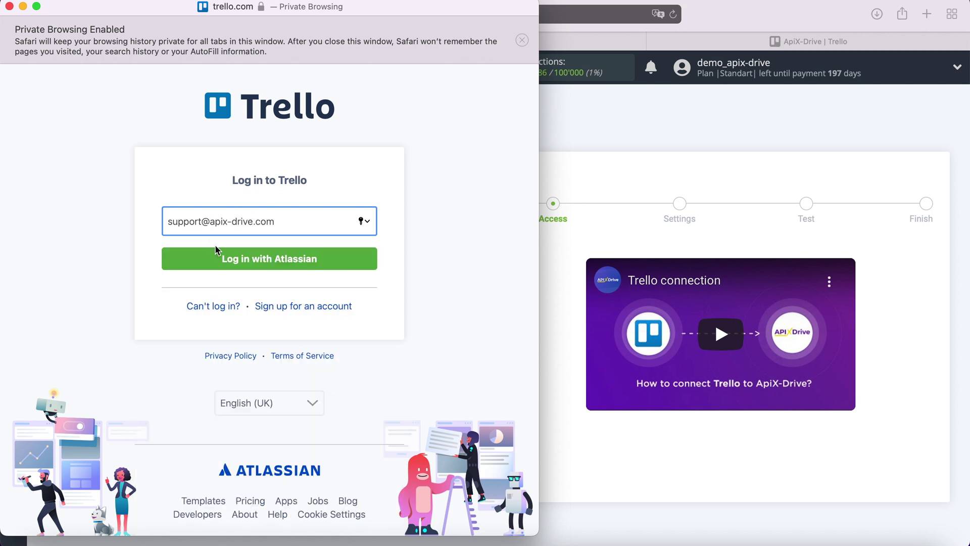
click(244, 260)
text(••••••••••••)
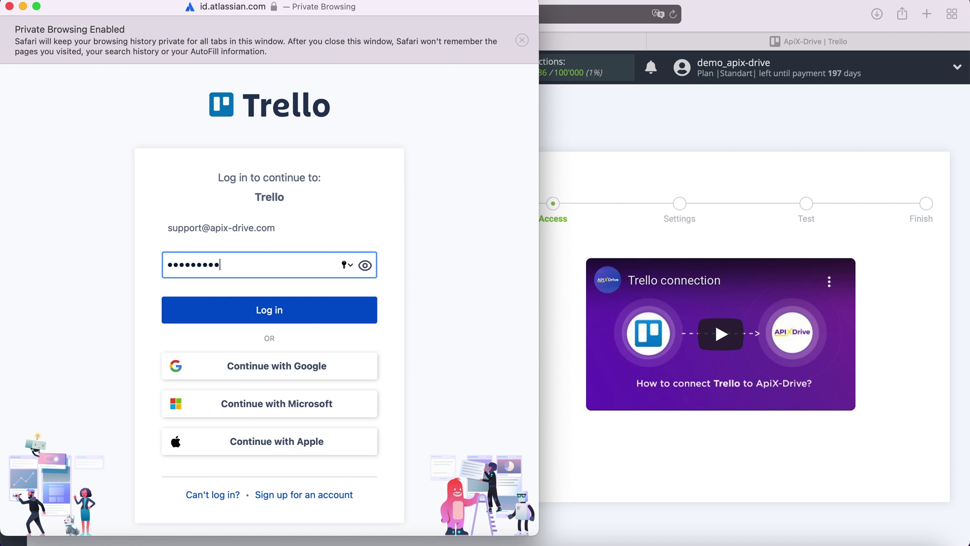
click(285, 307)
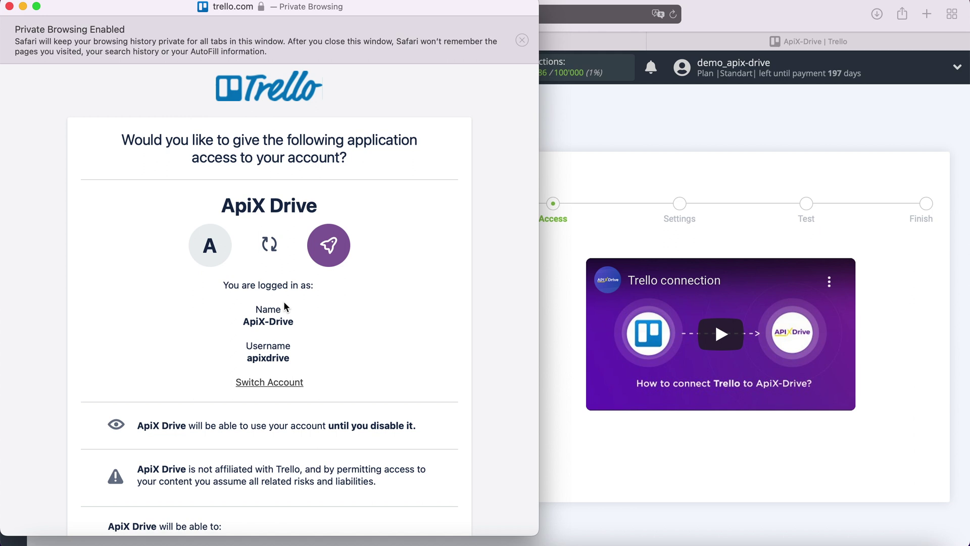
scroll(284, 304, down, 10)
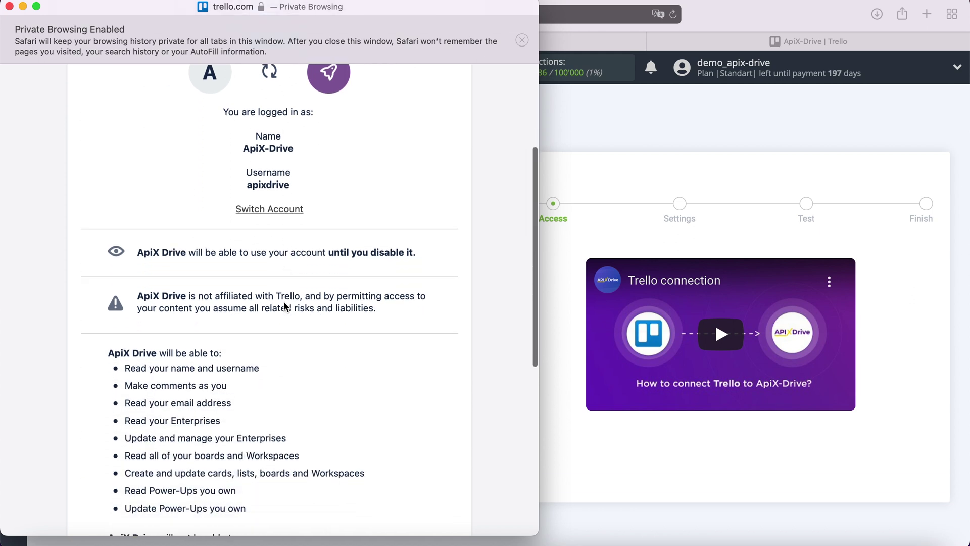
scroll(283, 301, down, 4)
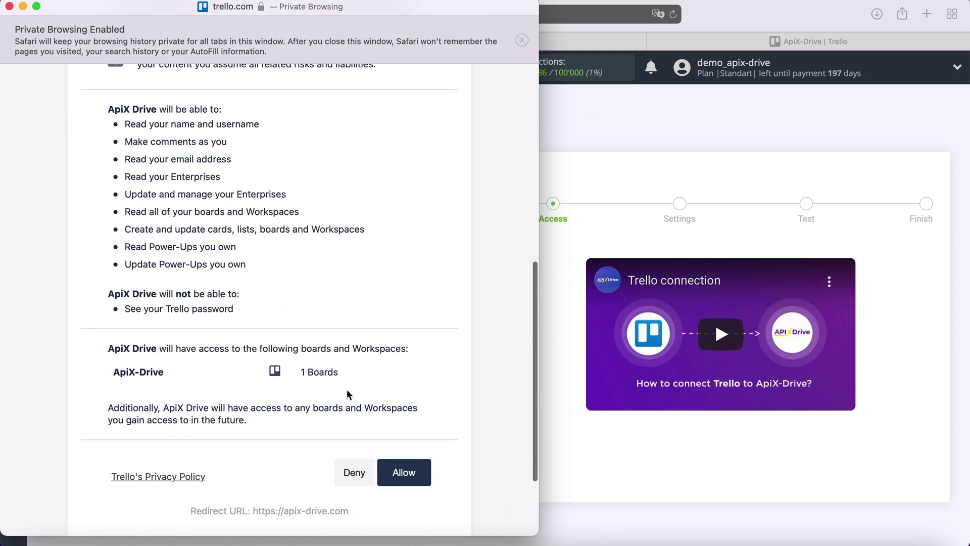
click(417, 469)
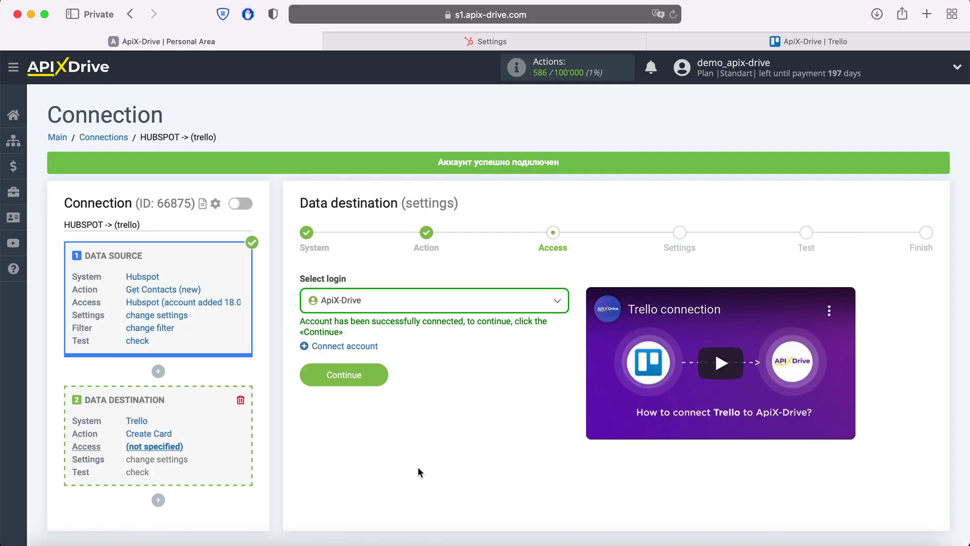
Select the ApiX-Drive Trello login and continue to settings
click(457, 307)
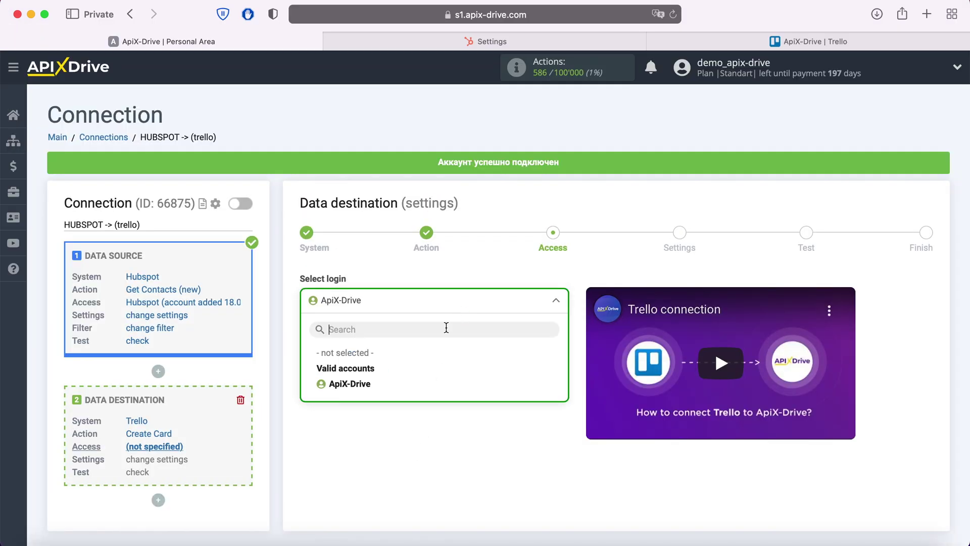
click(367, 385)
click(379, 374)
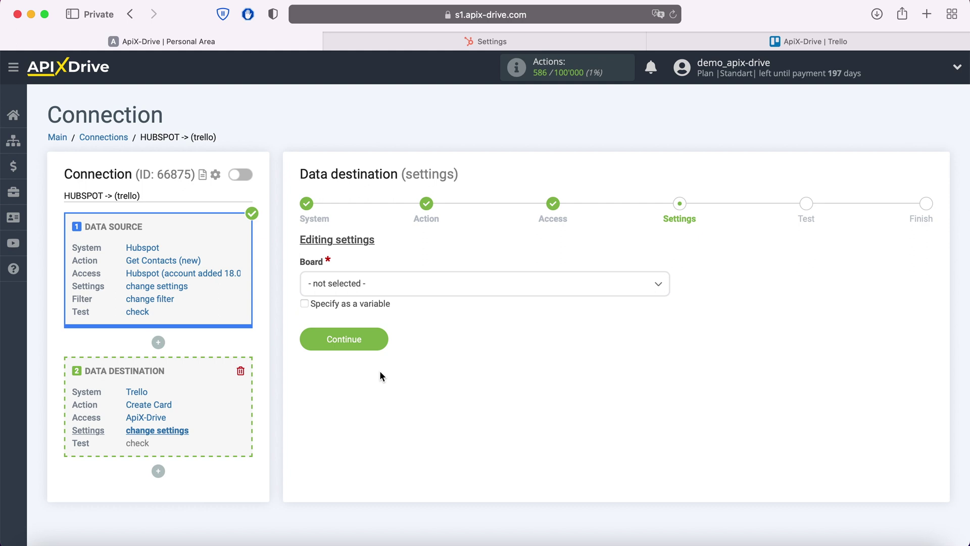
Set the board to ApiX-Drive and the list to Open for new cards
click(395, 286)
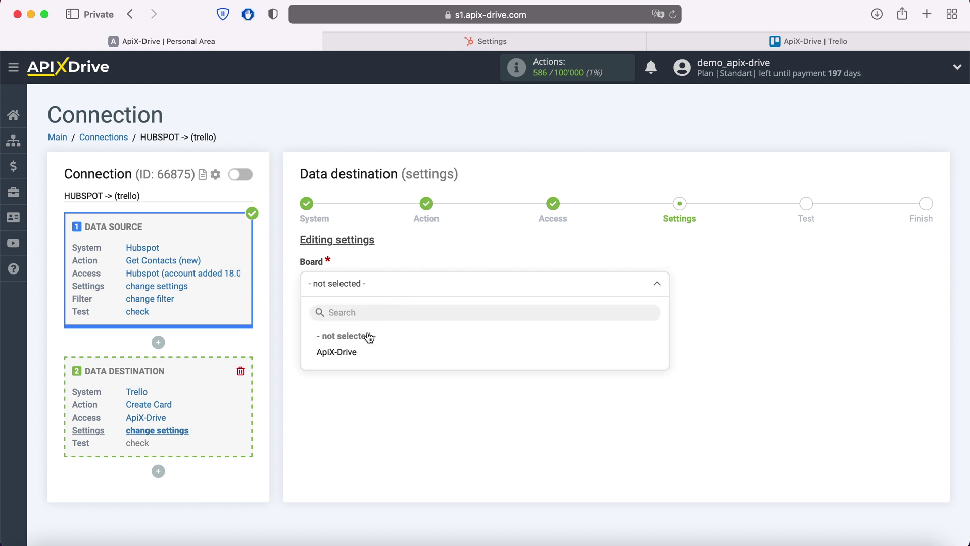
click(360, 351)
click(356, 353)
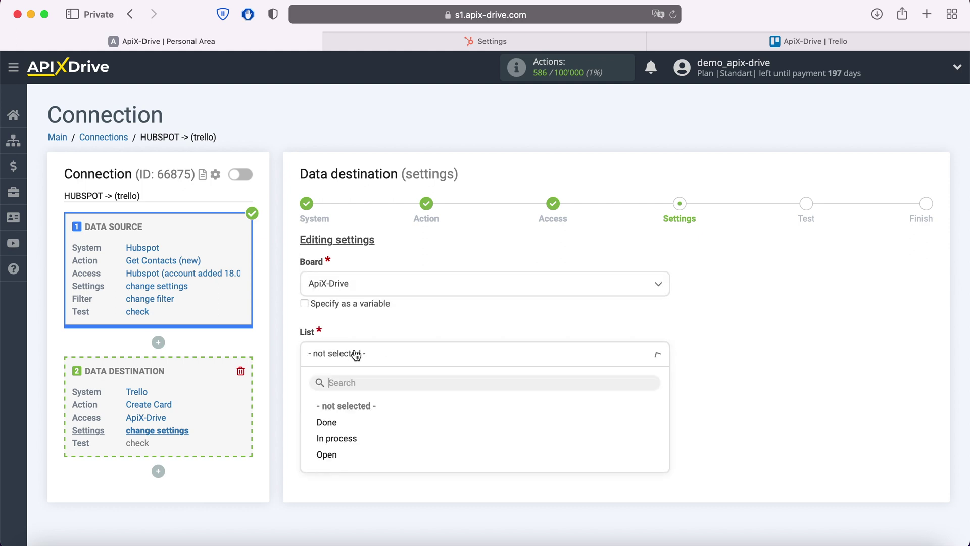
click(329, 454)
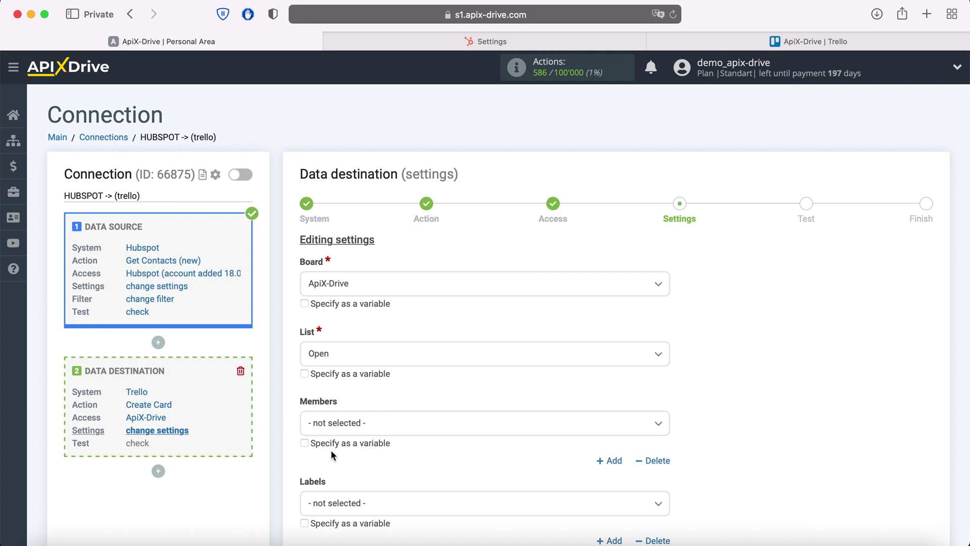
Build the card Name from First Name and Last Name, prefixed with 'New Contact from Hubspot'
scroll(332, 455, down, 3)
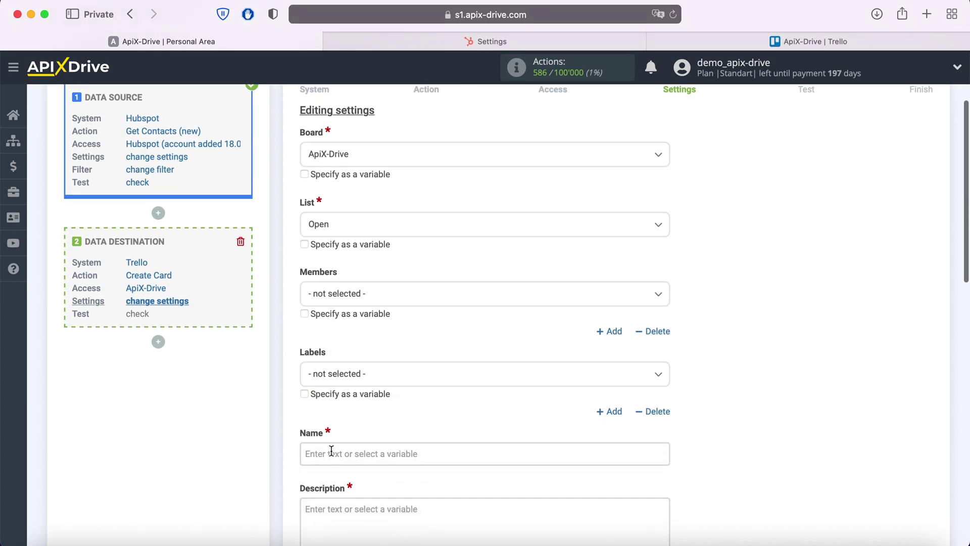
click(331, 450)
scroll(331, 449, down, 10)
scroll(477, 345, down, 5)
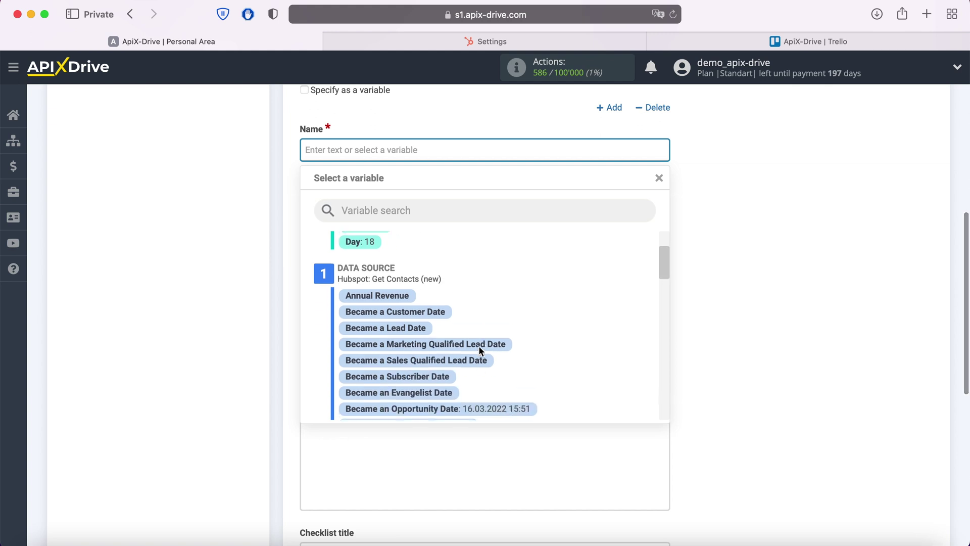
scroll(478, 349, down, 5)
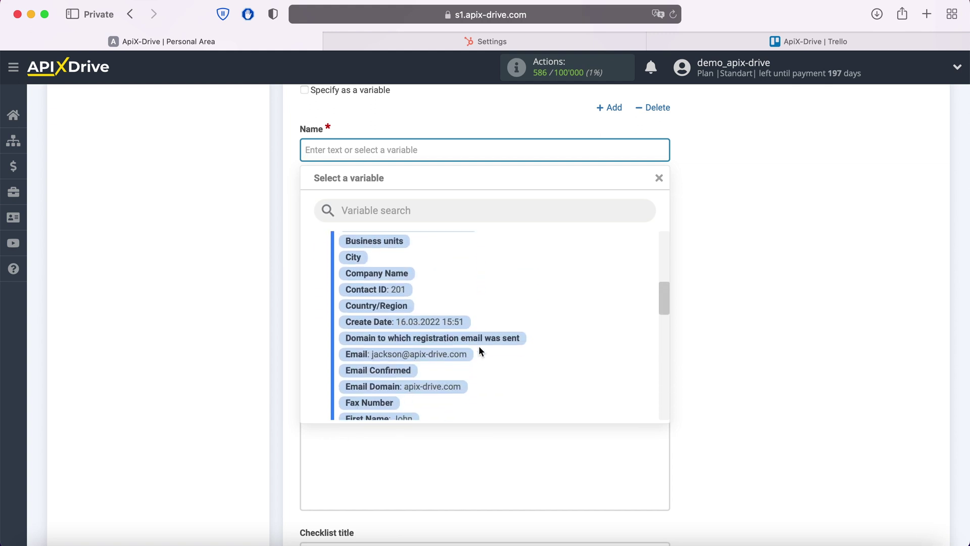
scroll(477, 349, down, 4)
click(404, 335)
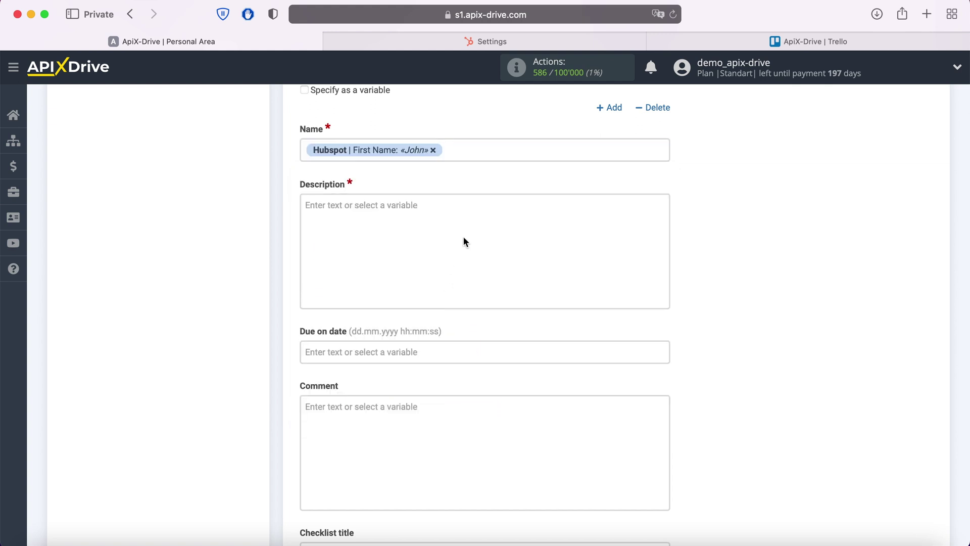
click(486, 157)
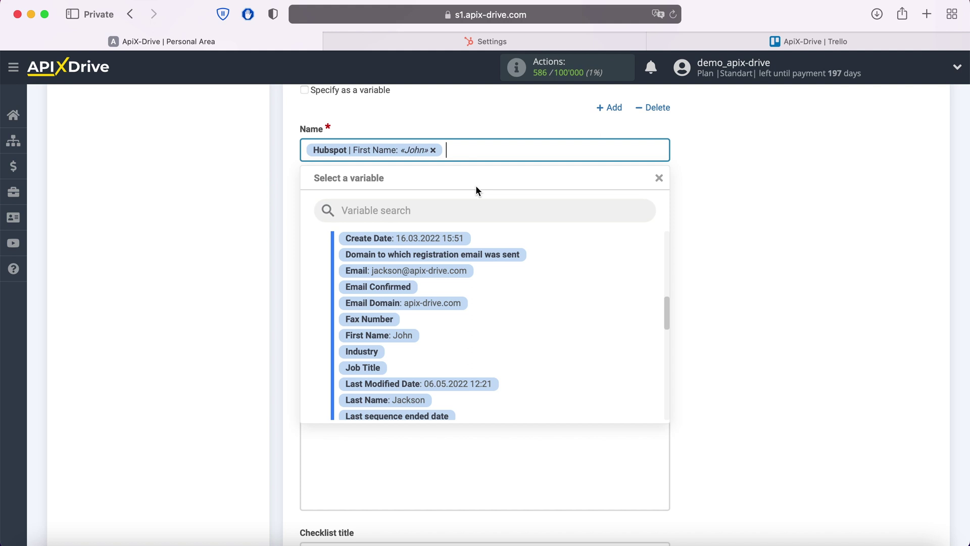
click(413, 399)
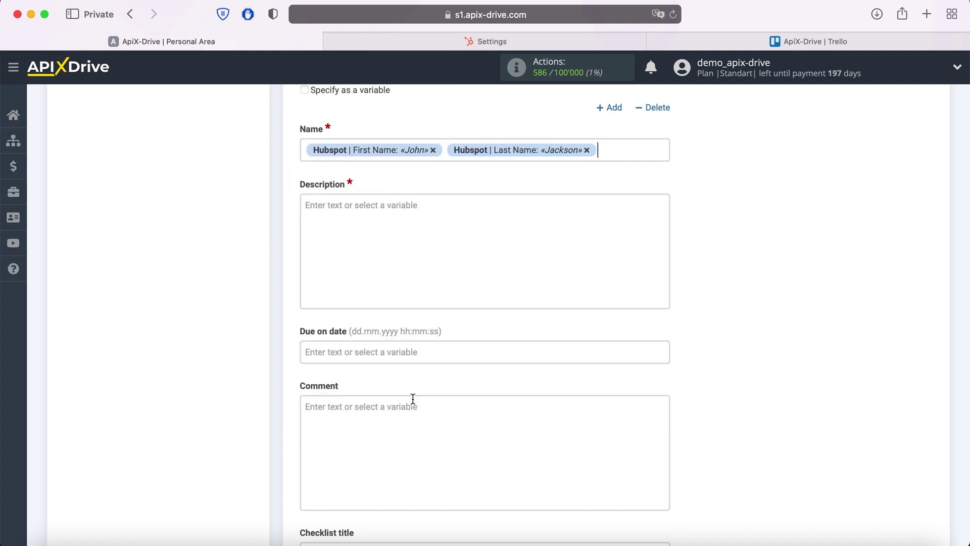
click(308, 151)
text(New Contact )
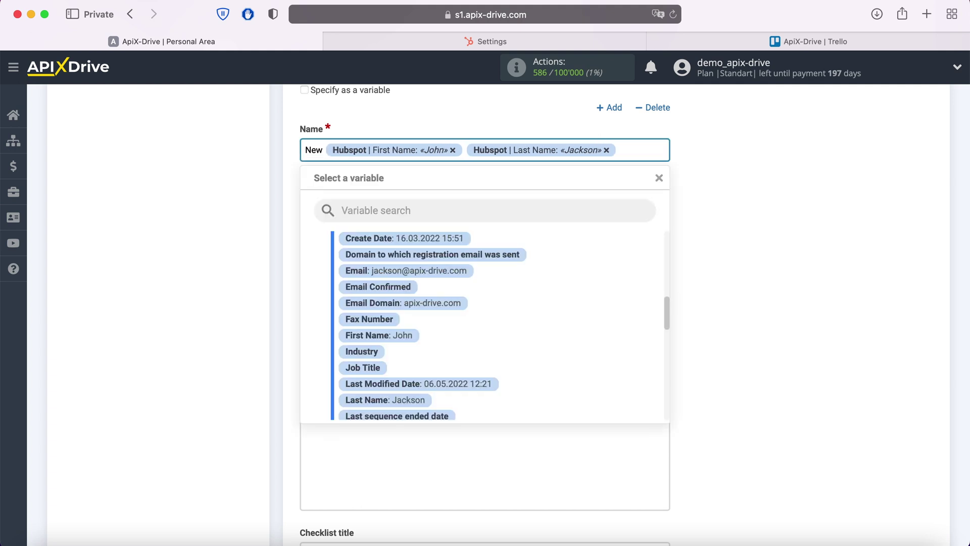
text(from Hubs)
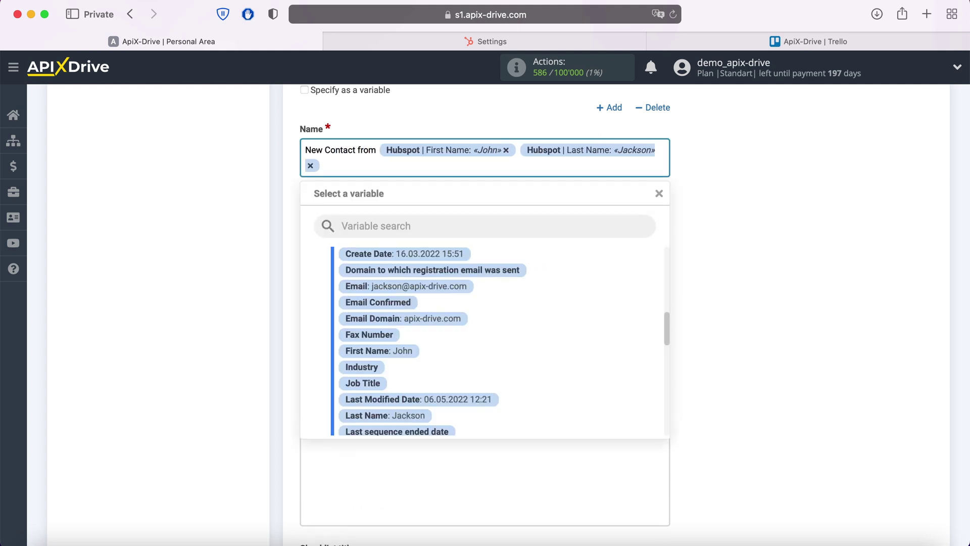
text(pot)
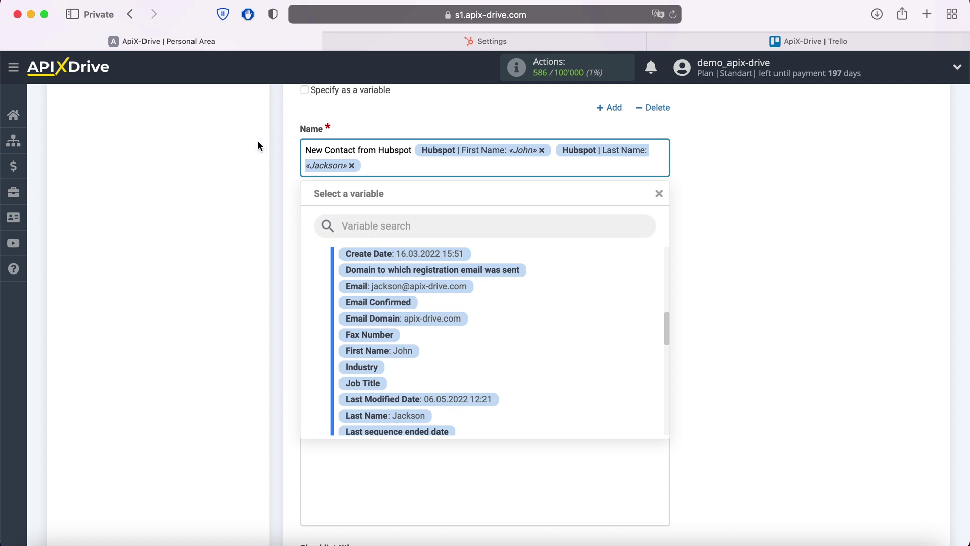
Start the Description with Date mapped to Create Date and Name to First/Last Name
click(262, 172)
click(350, 241)
text(Date)
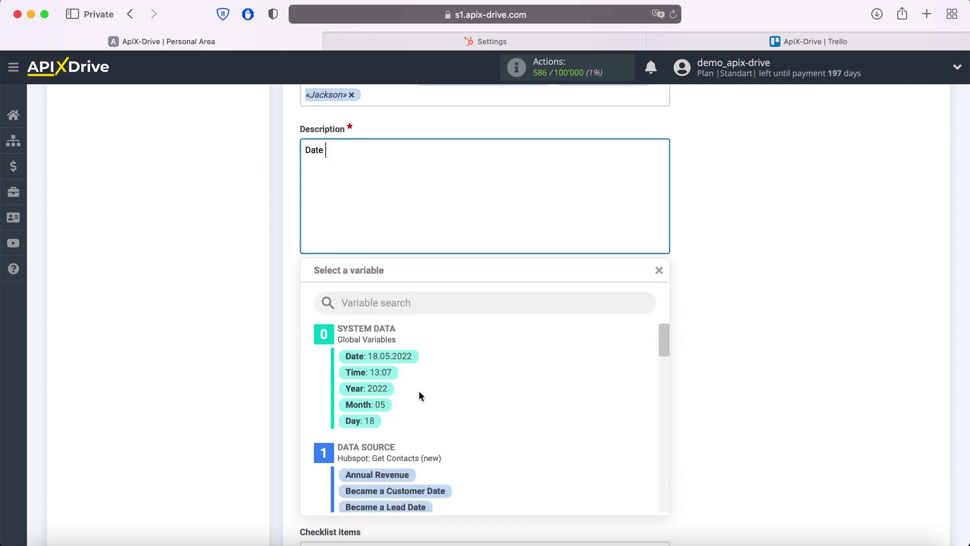
scroll(492, 411, down, 5)
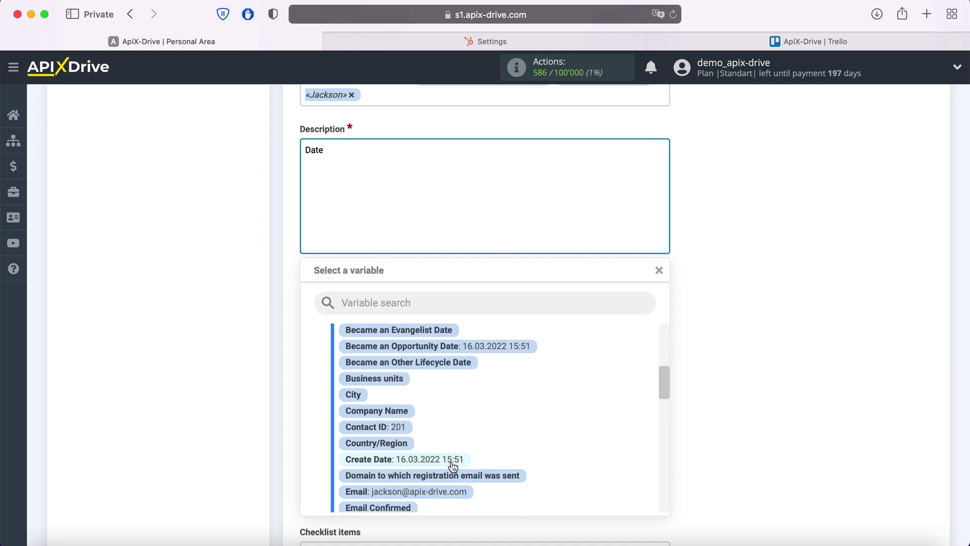
click(452, 457)
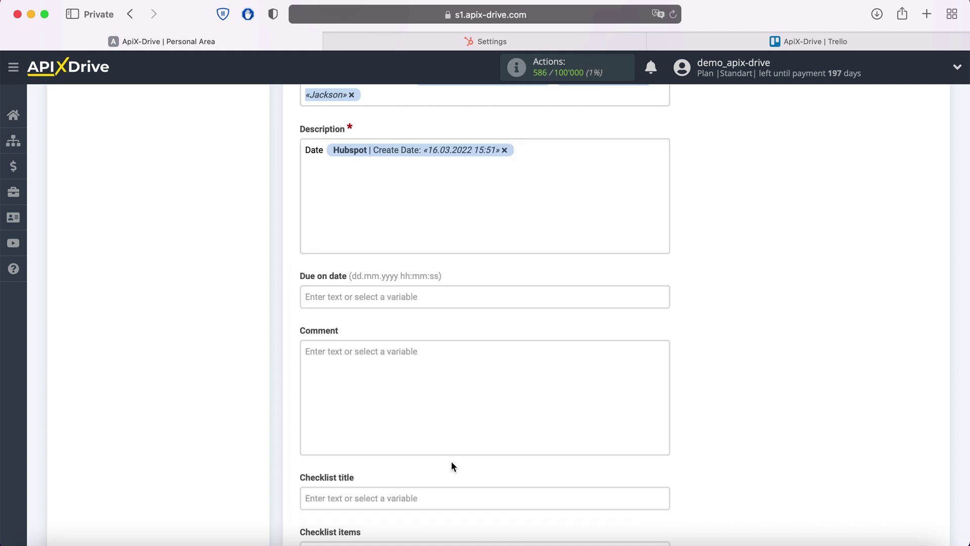
text(Name)
click(389, 163)
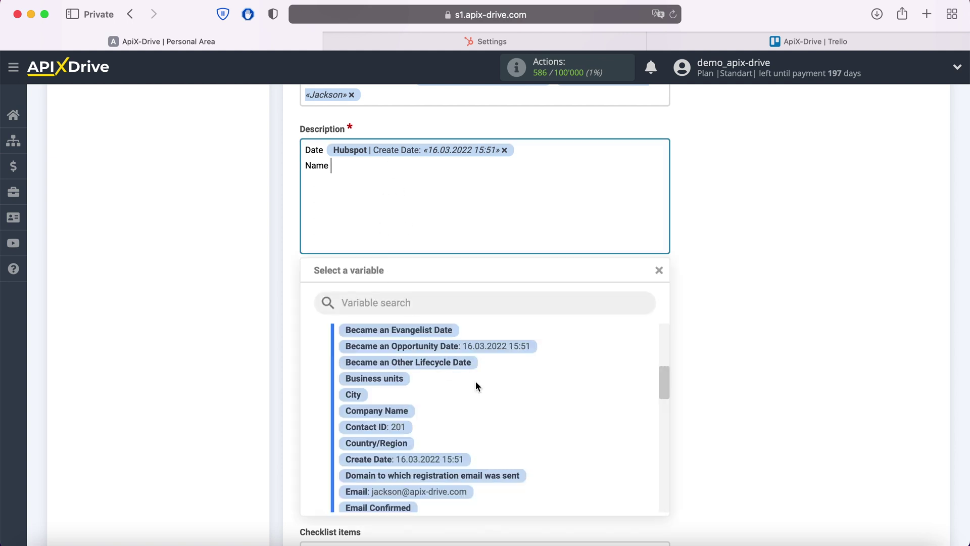
scroll(475, 381, down, 2)
scroll(475, 381, down, 5)
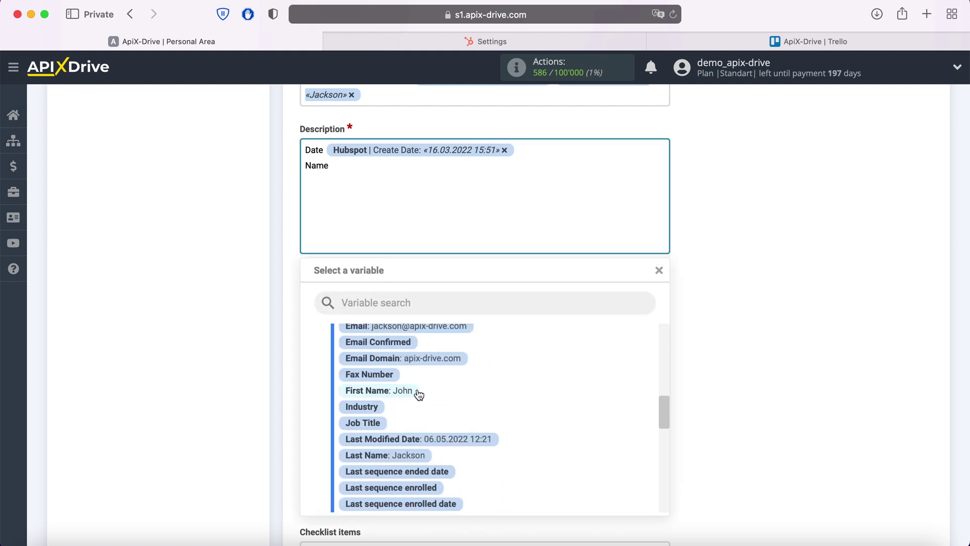
click(412, 392)
click(497, 181)
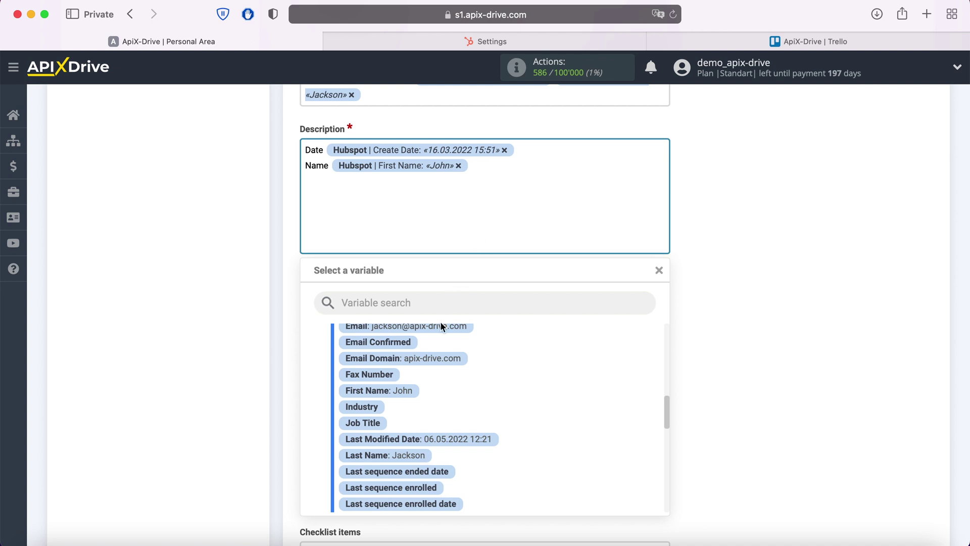
click(417, 455)
Add Description lines Email with the Email variable and Phone with Mobile Phone Number
key(Return)
text(Email)
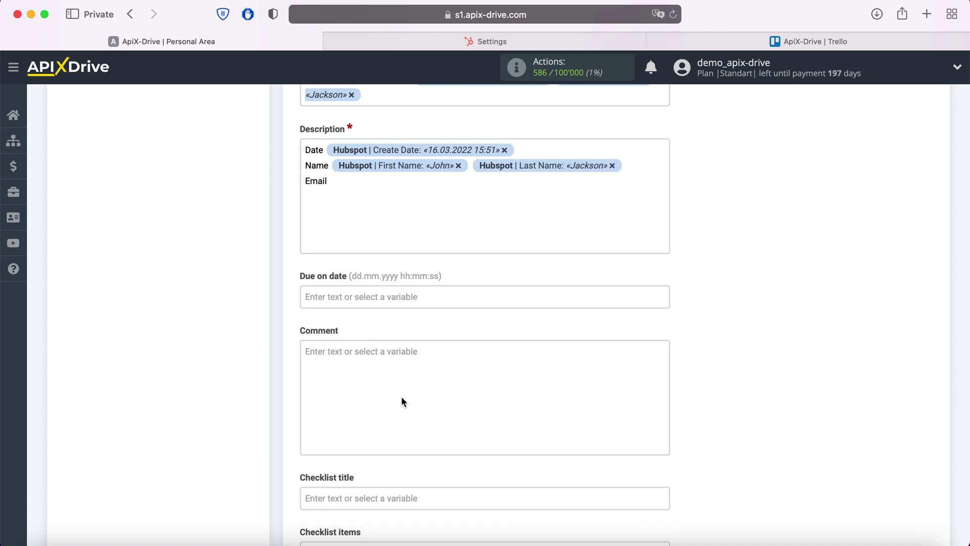
click(390, 197)
scroll(484, 372, up, 3)
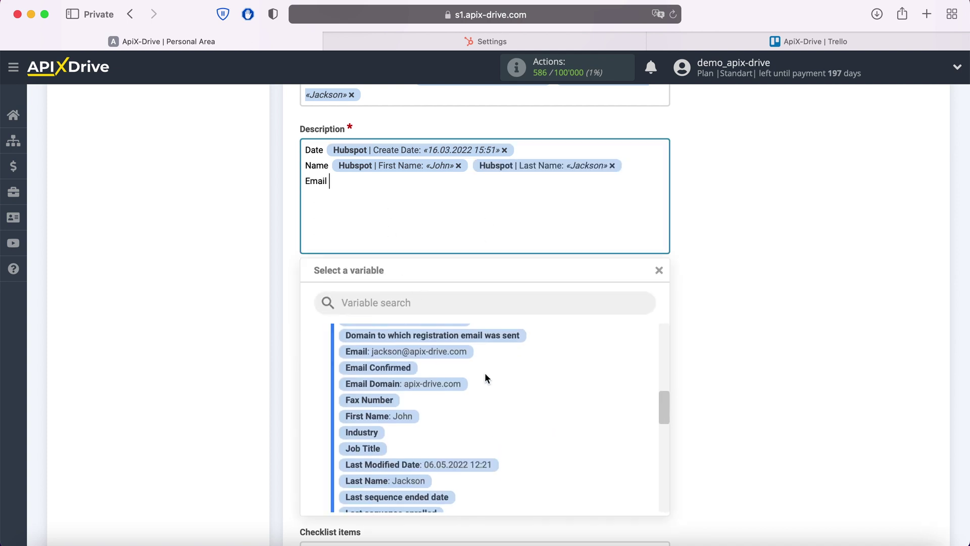
click(470, 373)
key(Return)
text(Phone)
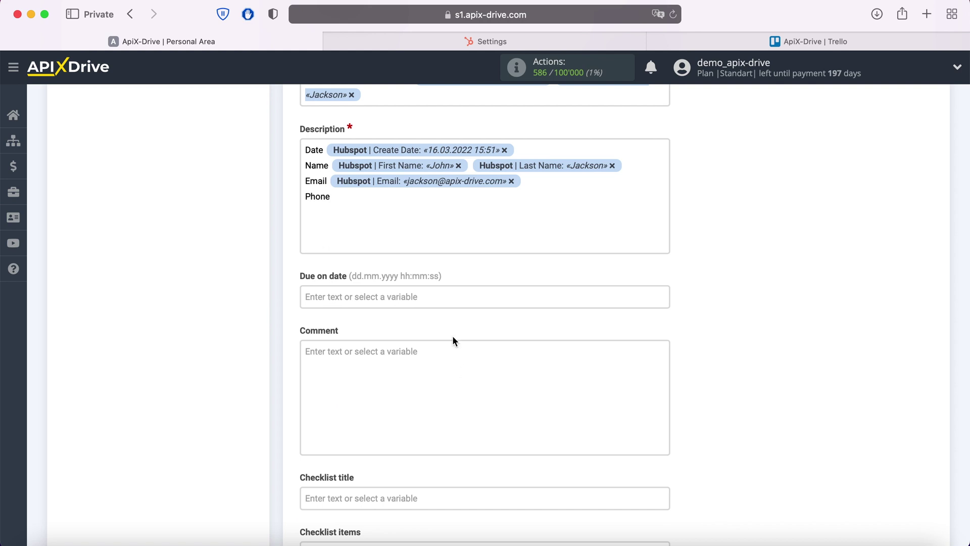
click(391, 201)
scroll(539, 425, down, 4)
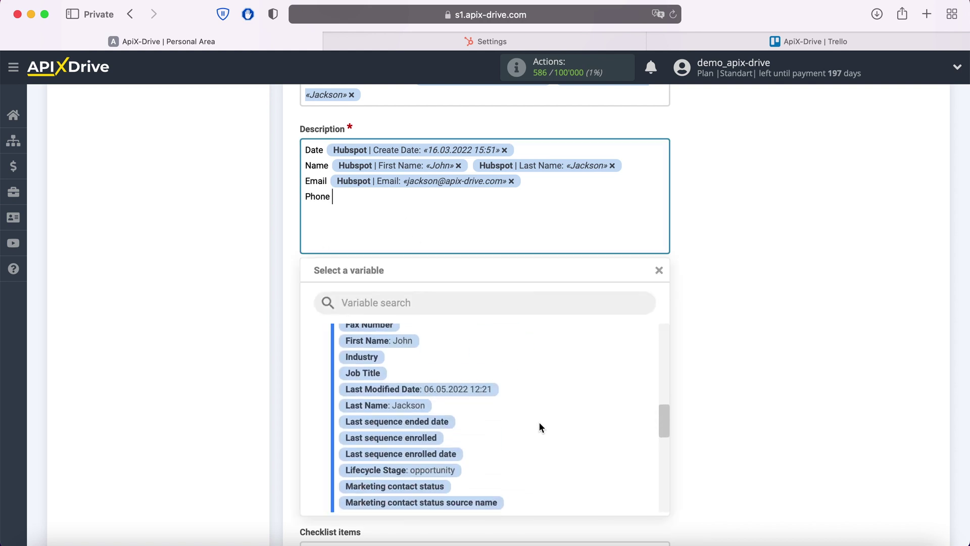
scroll(538, 428, down, 5)
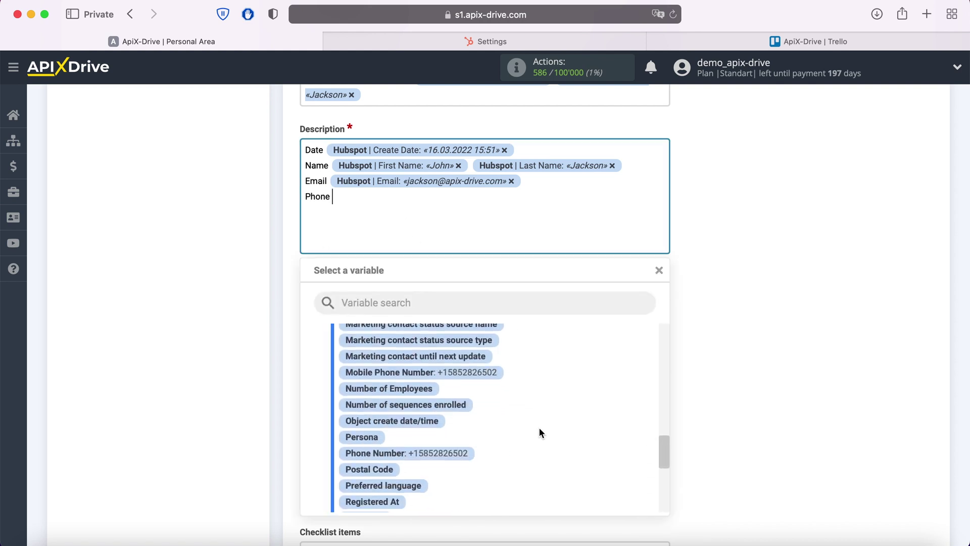
click(492, 372)
Add a Web line mapped to the HubSpot Email Domain variable
key(Return)
text(Web)
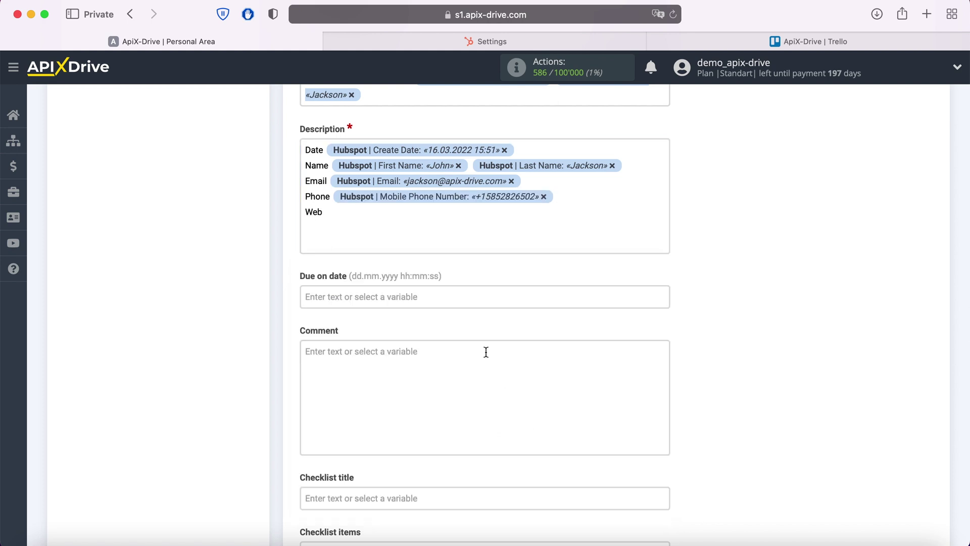
click(409, 215)
scroll(529, 415, up, 3)
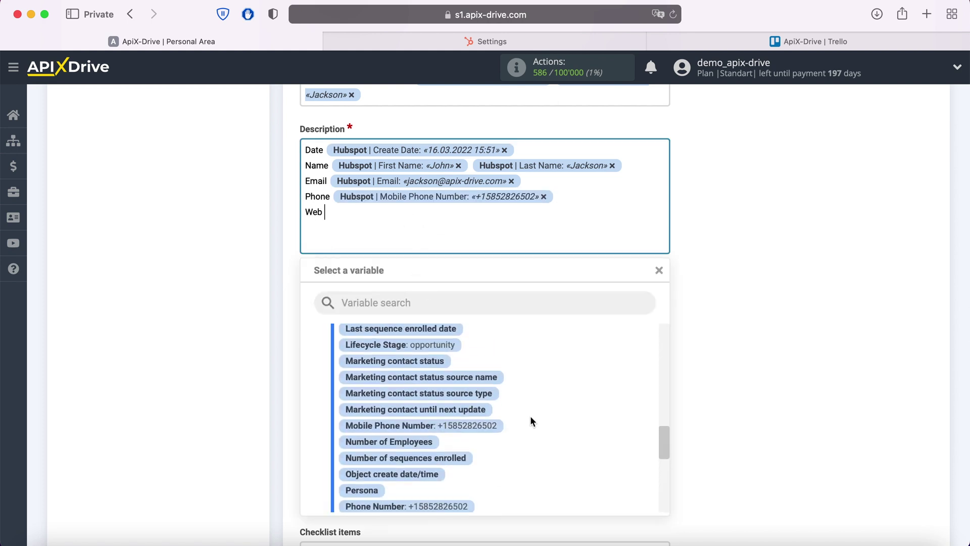
scroll(531, 419, up, 5)
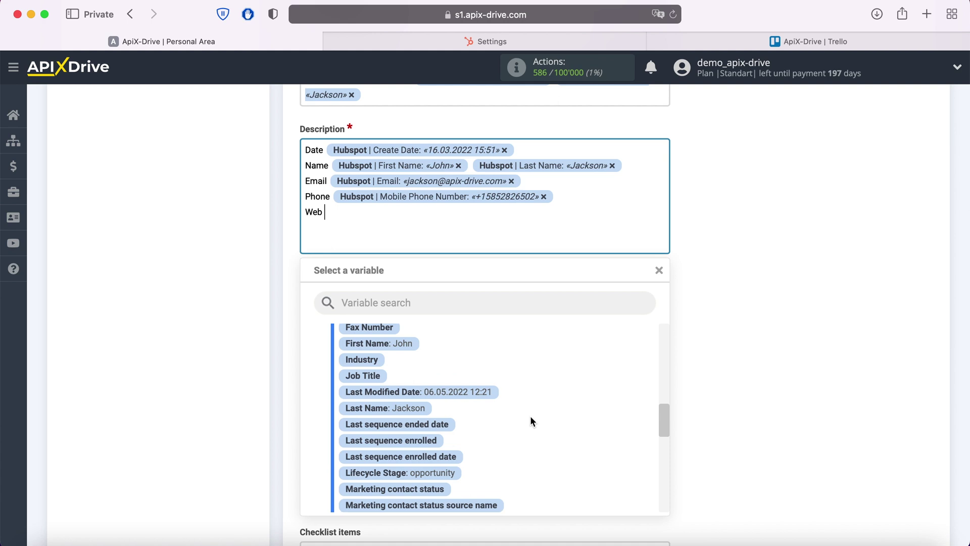
scroll(505, 414, up, 1)
click(448, 388)
scroll(448, 388, down, 4)
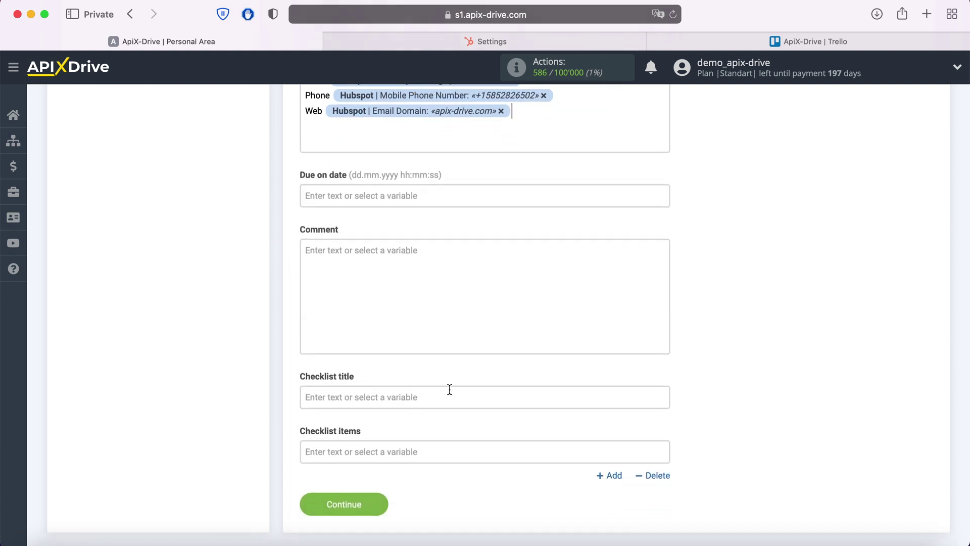
Save the card fields and send test data to Trello to create a card
click(380, 501)
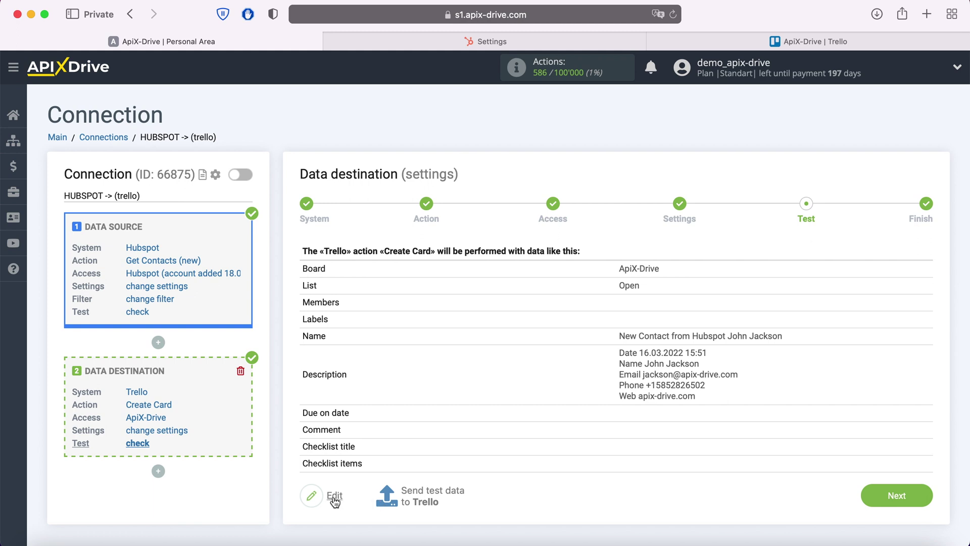
click(436, 491)
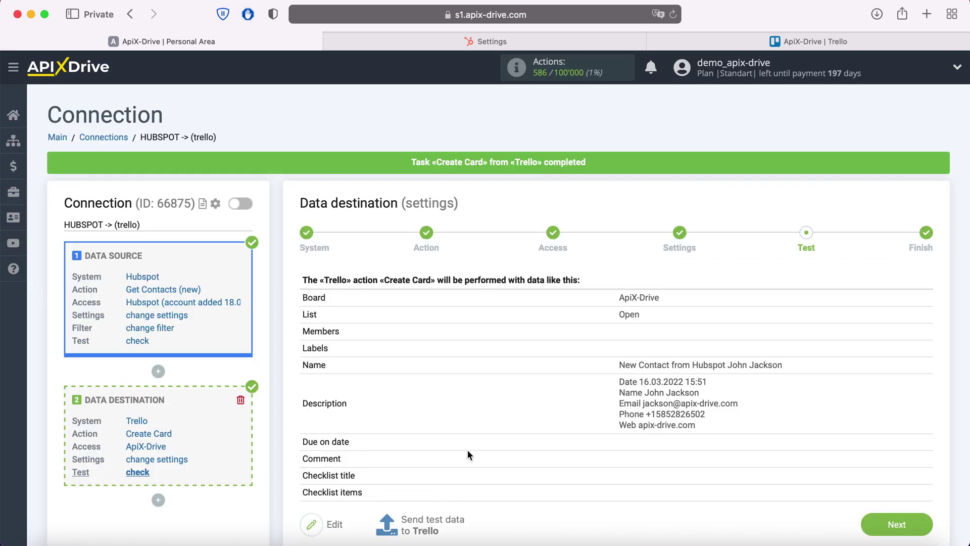
Check the new Trello card's description shows the contact's Date, Name, Email, Phone and Web, then return to ApiX-Drive
click(834, 41)
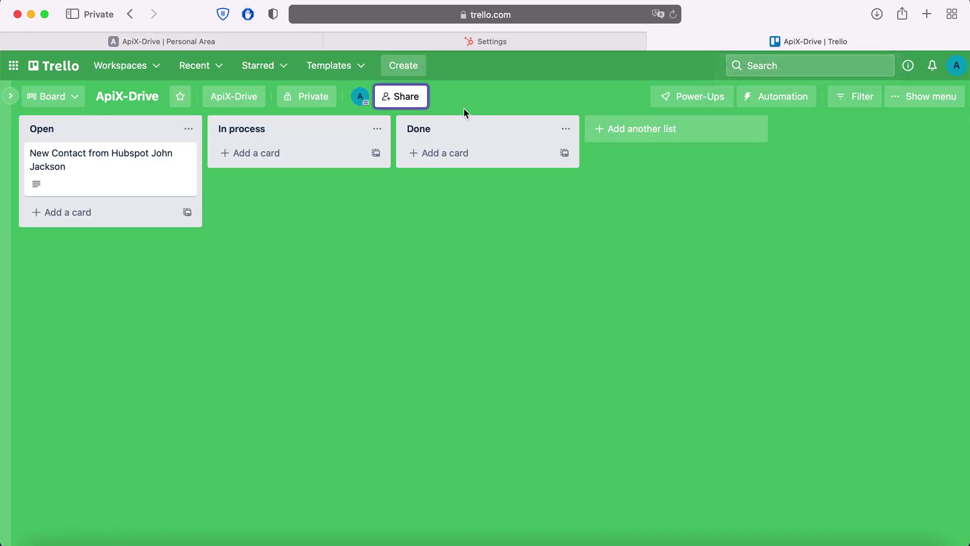
click(159, 157)
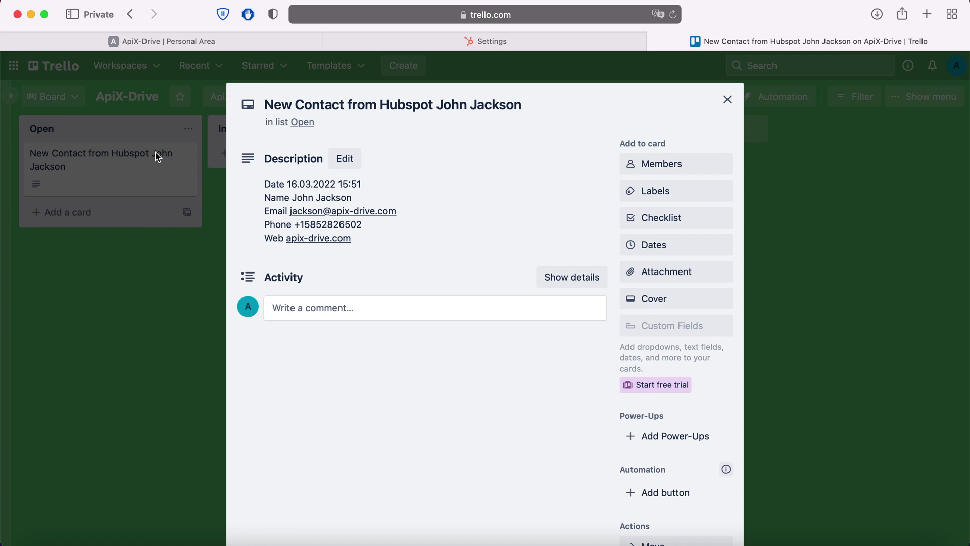
click(199, 43)
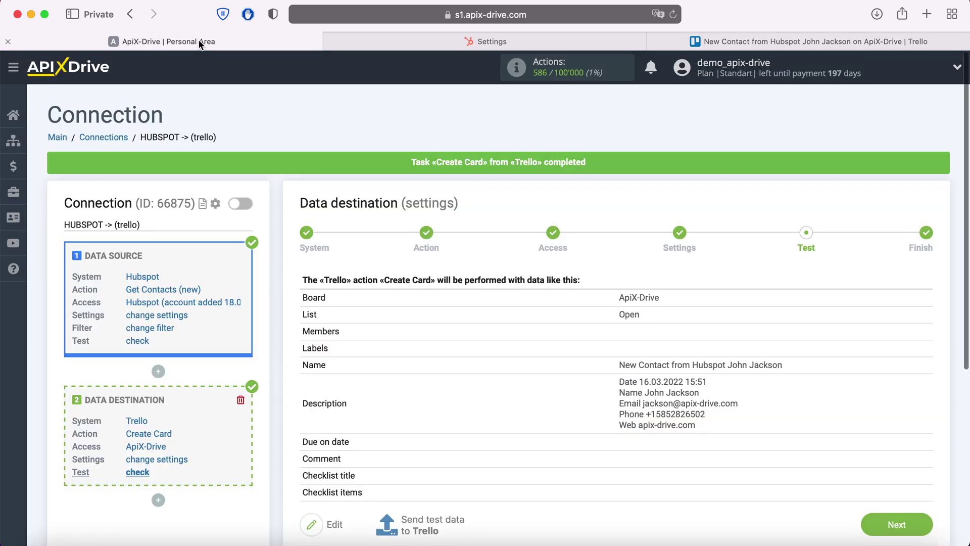
Finish setup, enable auto-update for the HubSpot -> (trello) connection, and save a 5-minute update interval
click(923, 529)
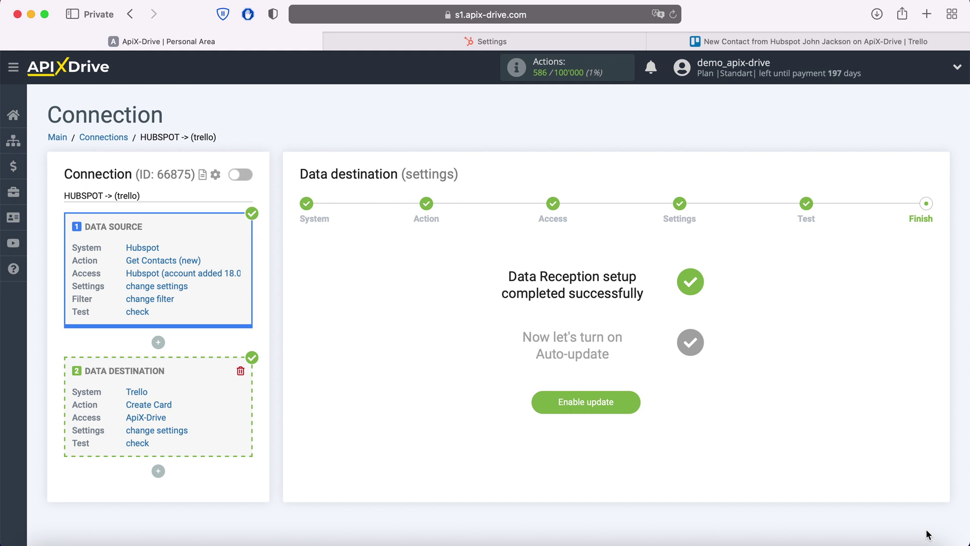
click(630, 395)
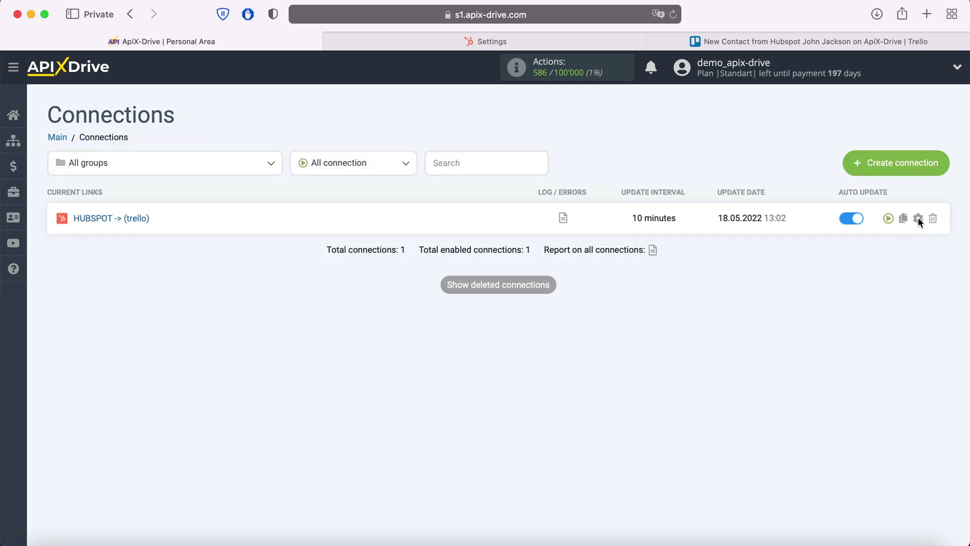
click(917, 221)
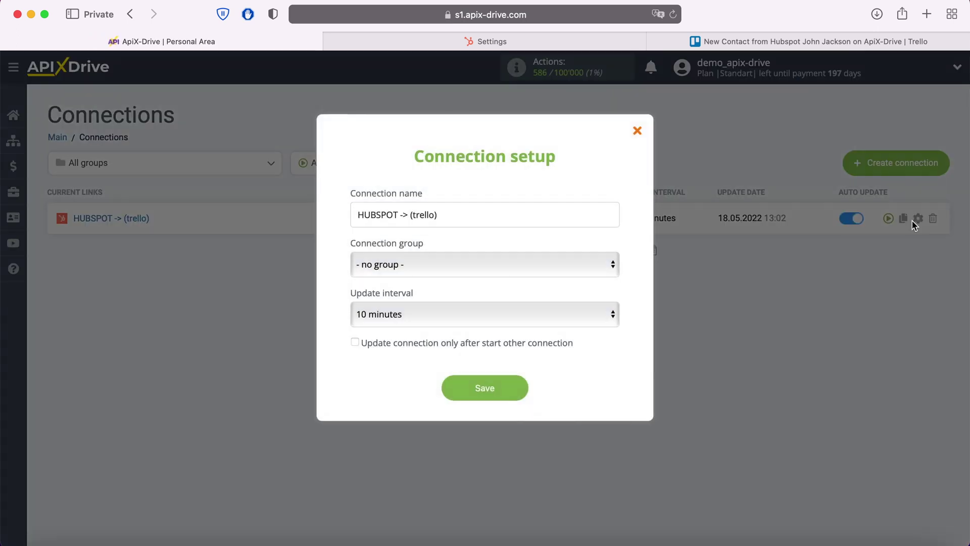
click(599, 313)
click(550, 295)
click(522, 388)
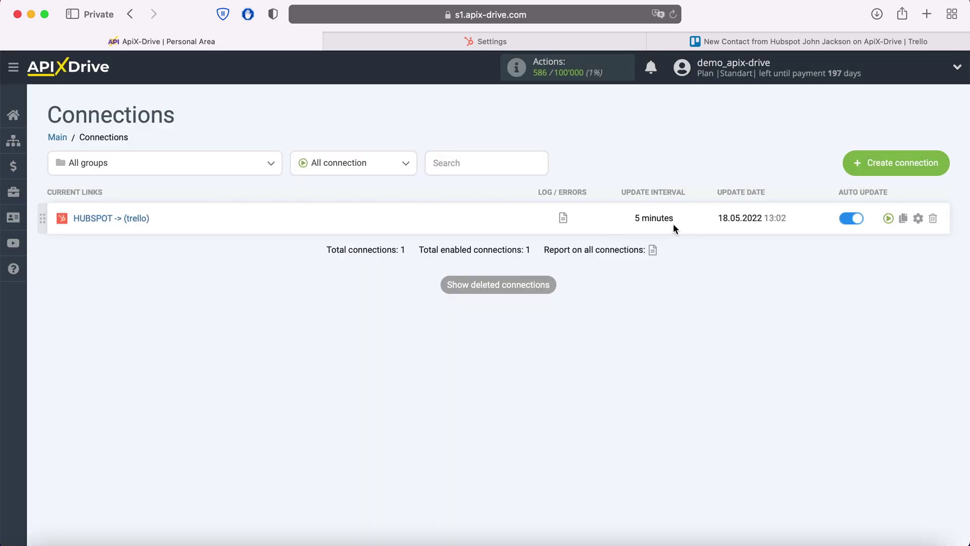